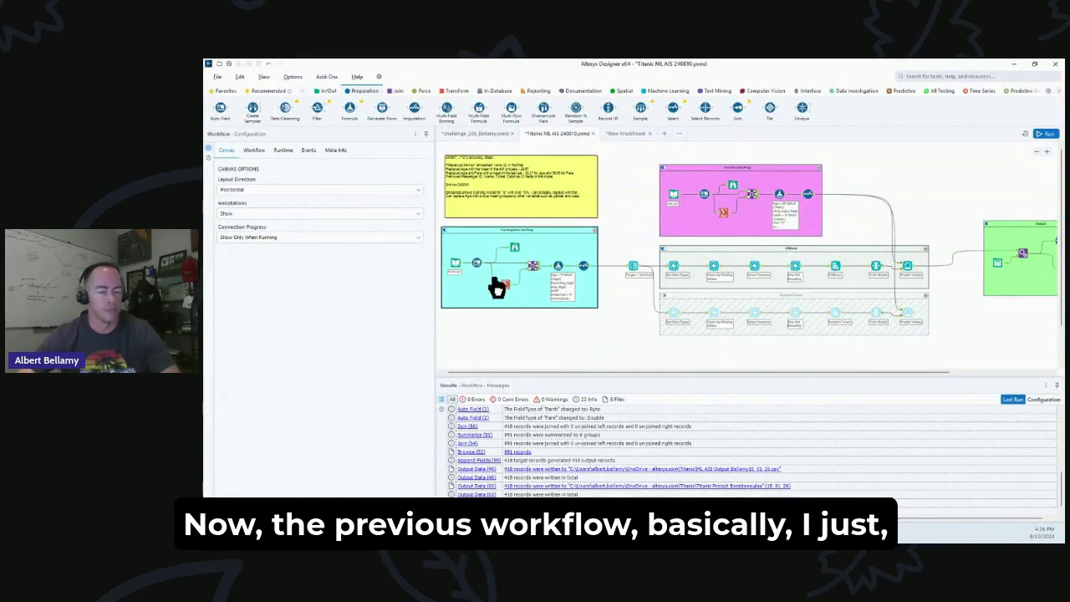
- Preview the Test Data Set Prep's test.csv Input Data and its 418 records
scroll(478, 283, up, 2)
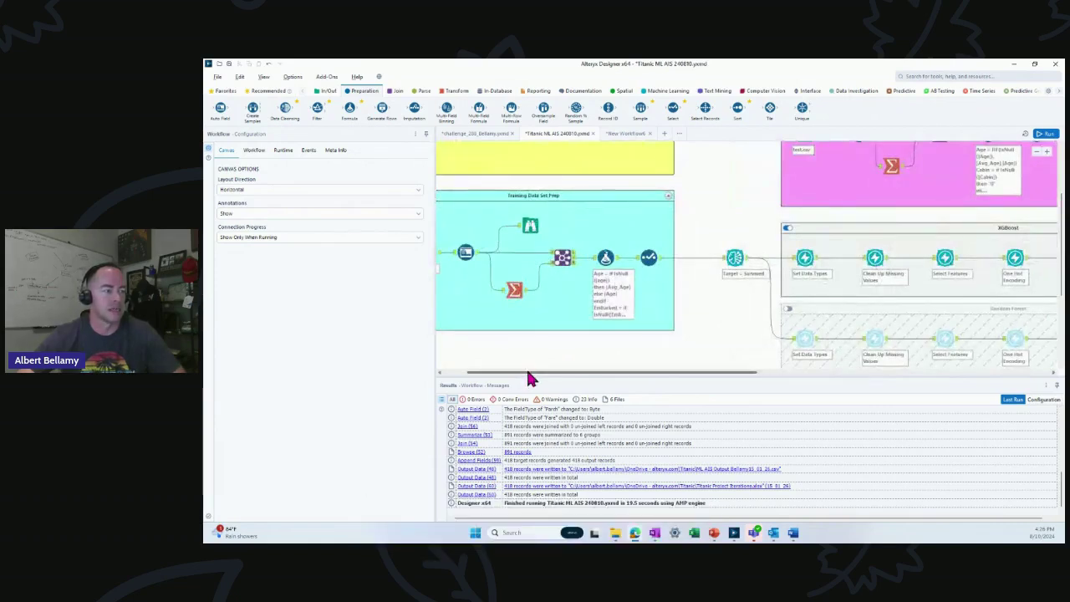
scroll(530, 375, left, 2)
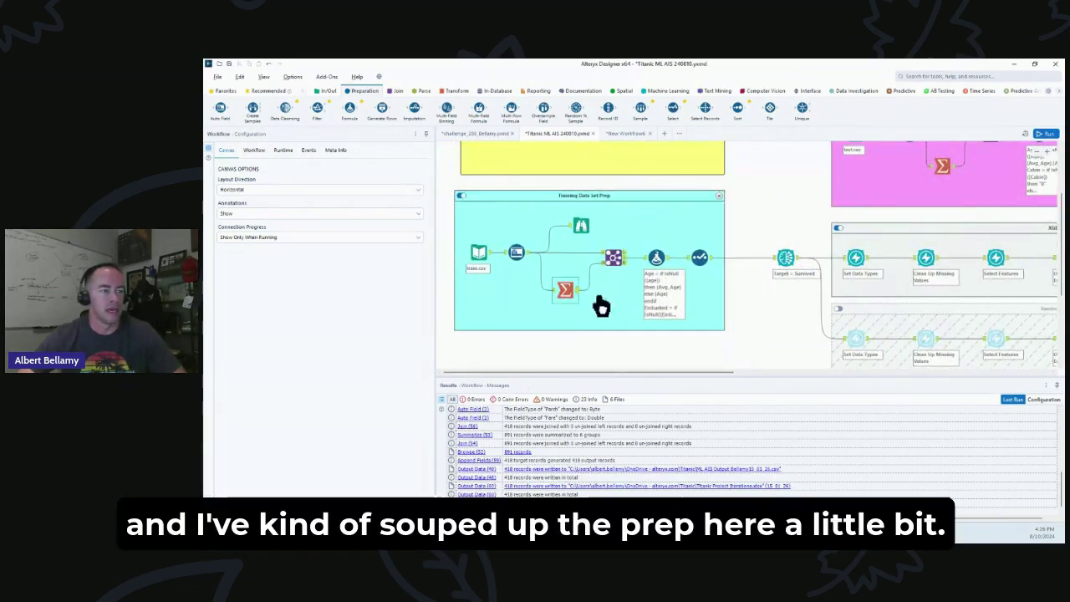
scroll(616, 359, up, 3)
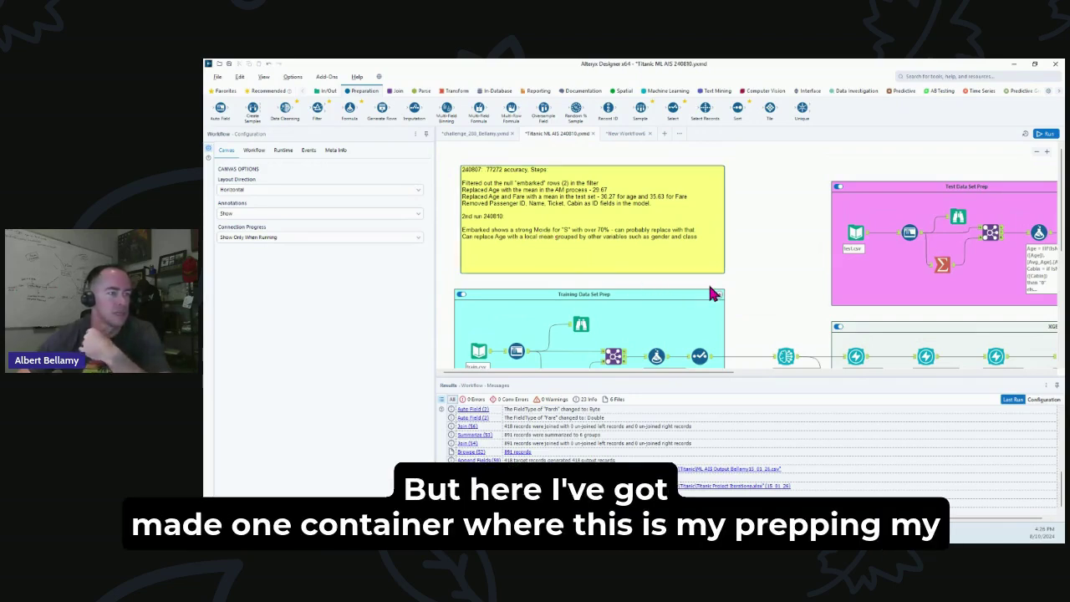
scroll(557, 310, down, 2)
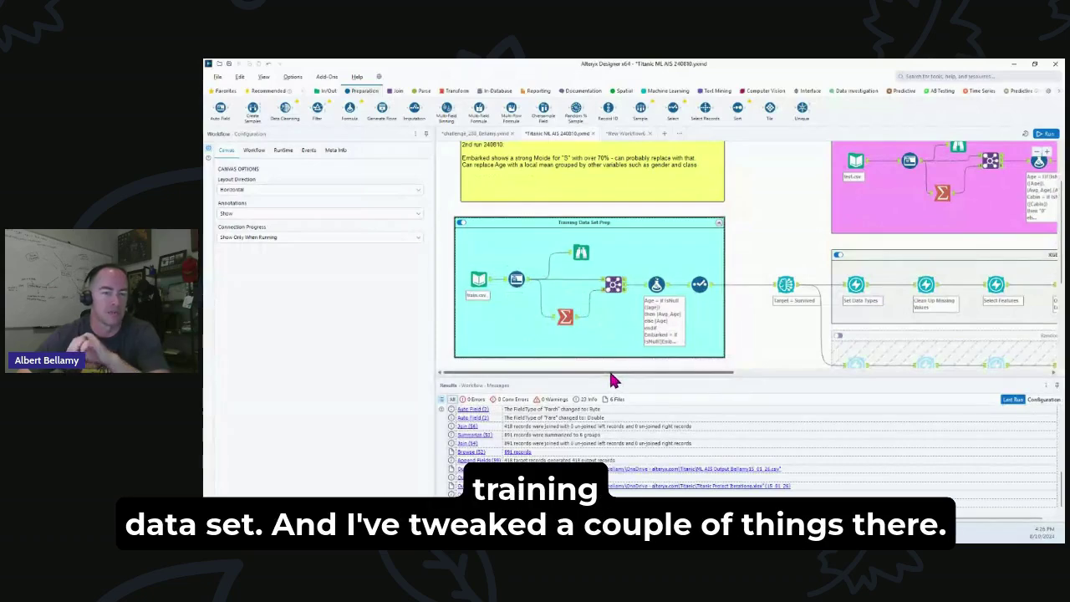
scroll(613, 381, right, 10)
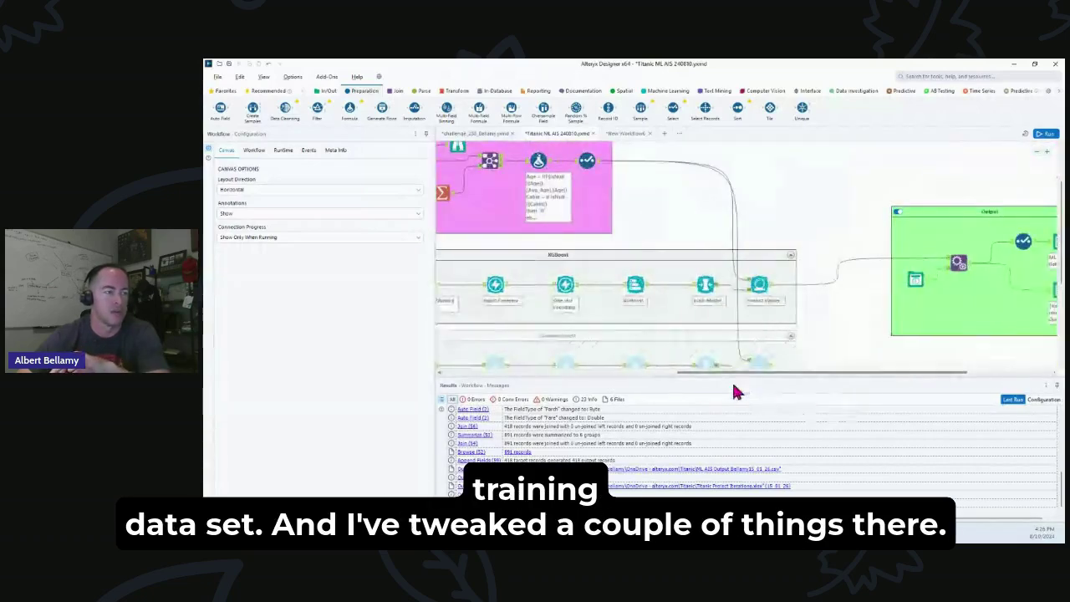
scroll(740, 381, left, 2)
scroll(649, 337, left, 3)
scroll(650, 337, up, 1)
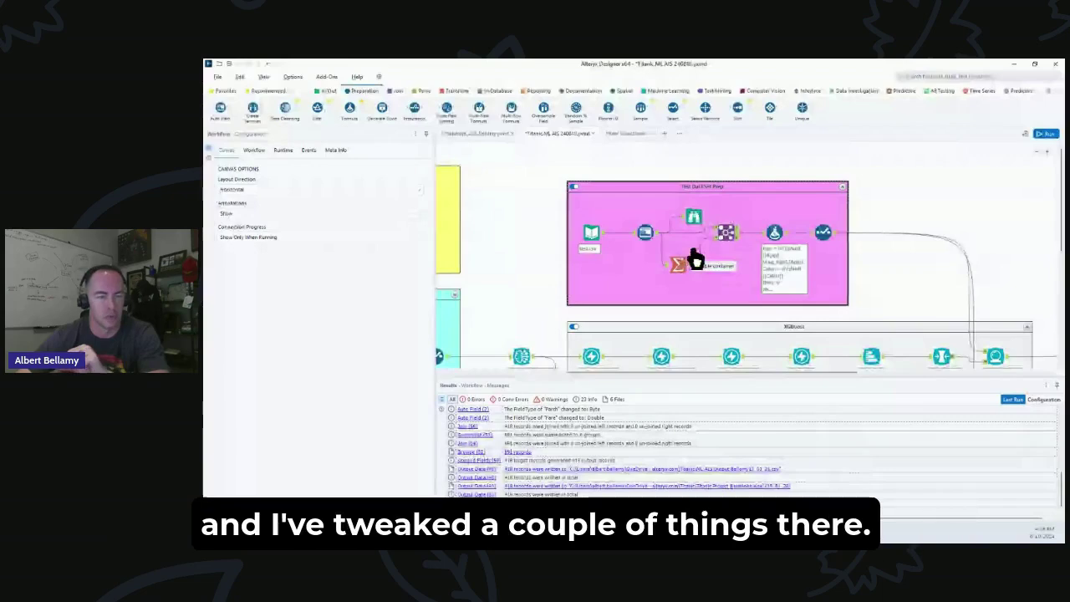
mouse_move(776, 377)
mouse_down()
mouse_move(848, 378)
mouse_move(743, 377)
mouse_move(771, 376)
mouse_up()
scroll(791, 358, down, 3)
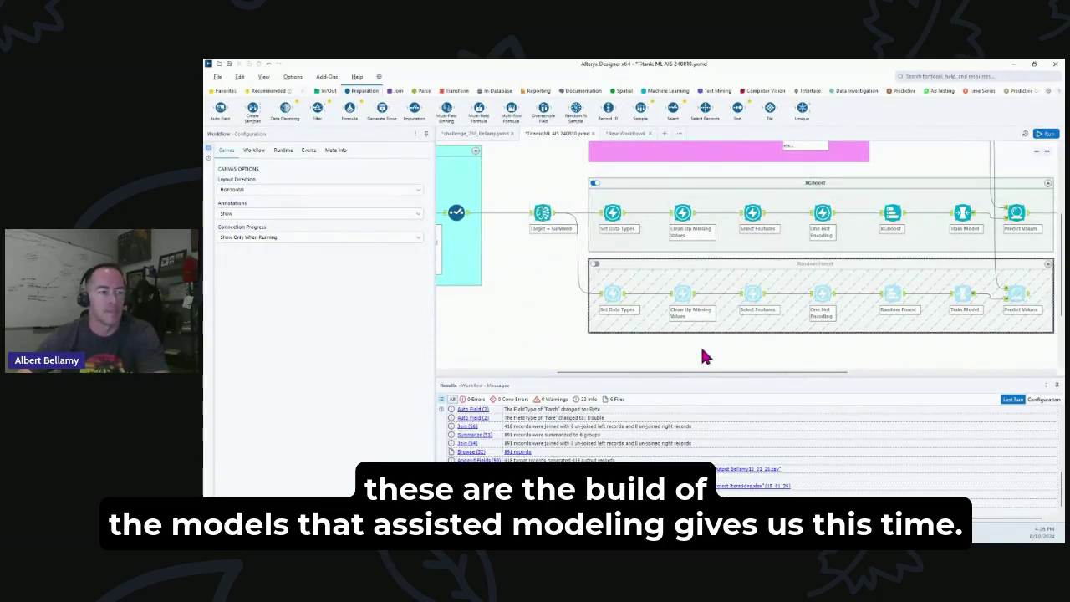
drag(717, 374, 747, 382)
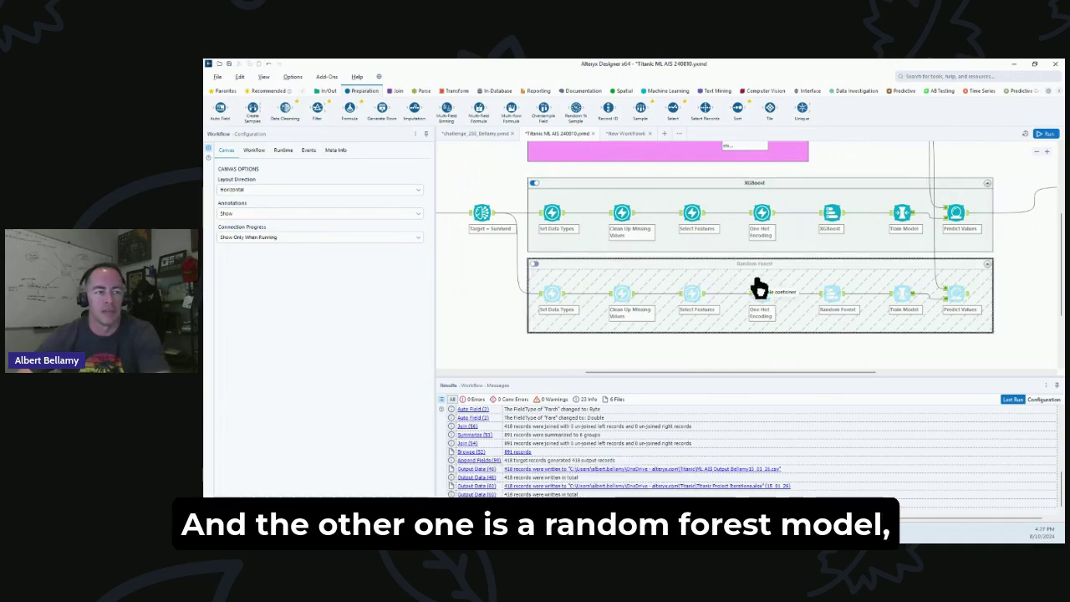
drag(786, 375, 927, 351)
scroll(927, 351, up, 2)
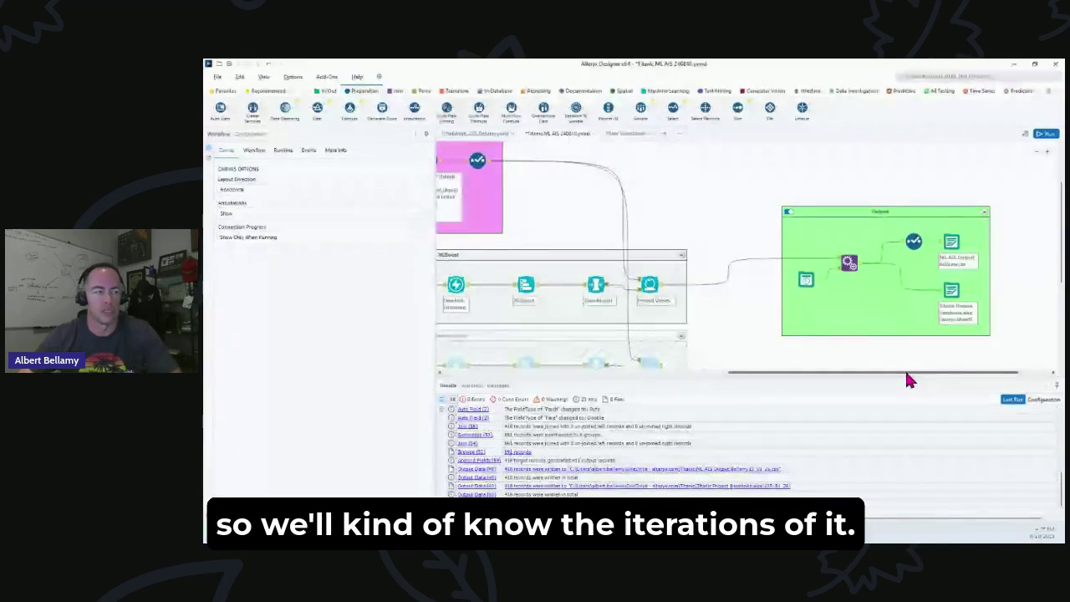
drag(909, 380, 818, 363)
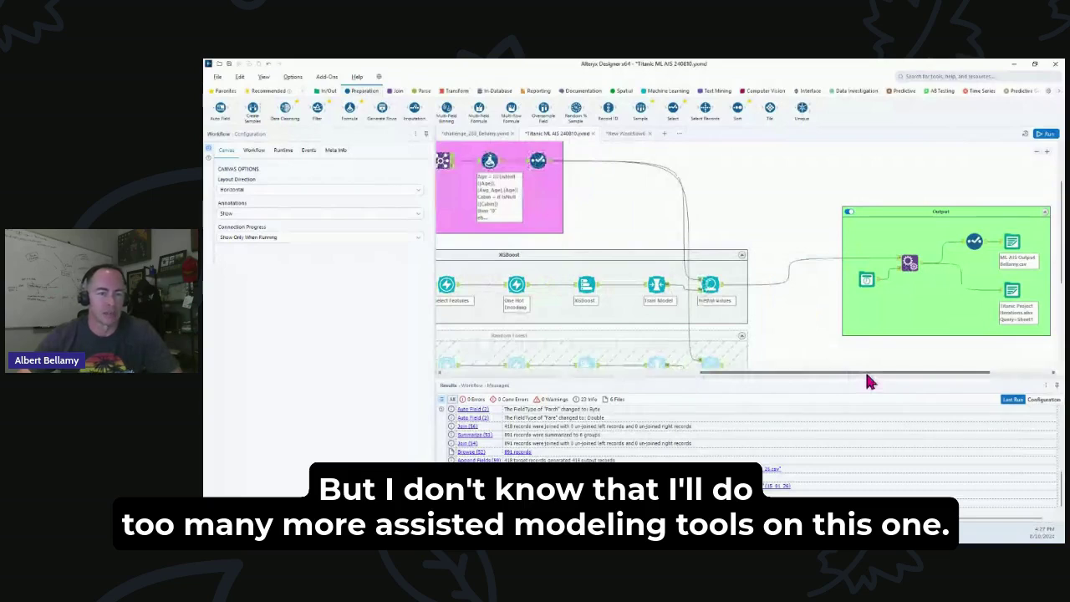
drag(867, 378, 501, 379)
scroll(731, 359, up, 2)
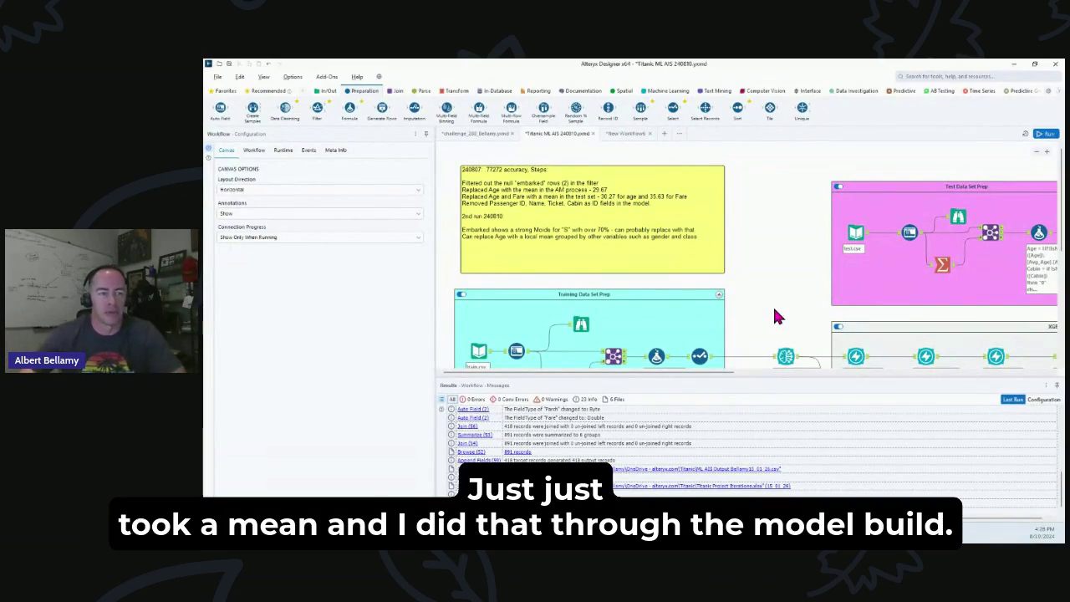
scroll(806, 318, down, 2)
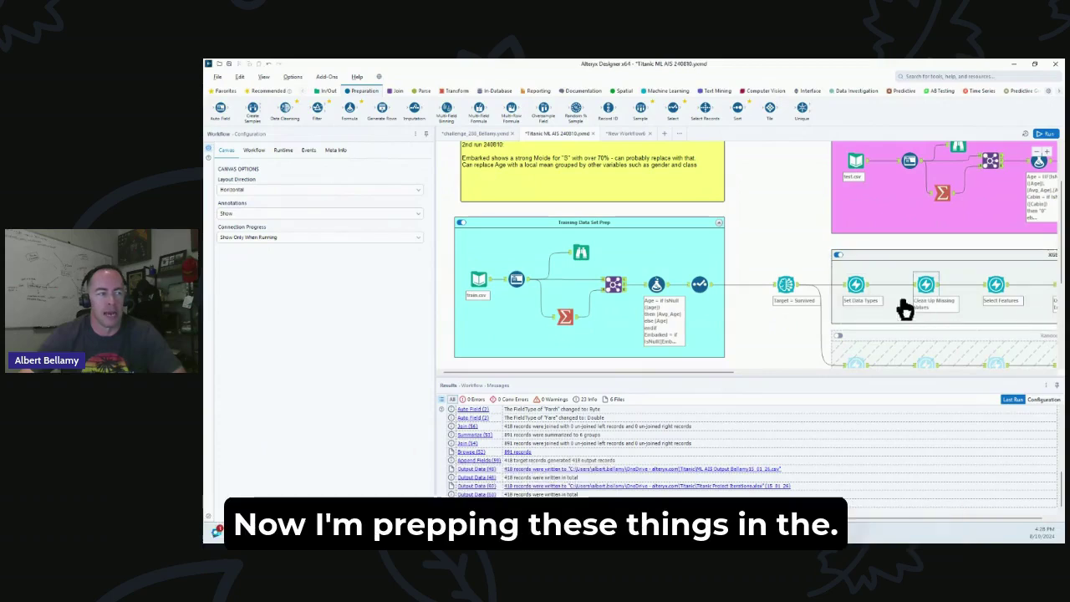
scroll(748, 284, up, 2)
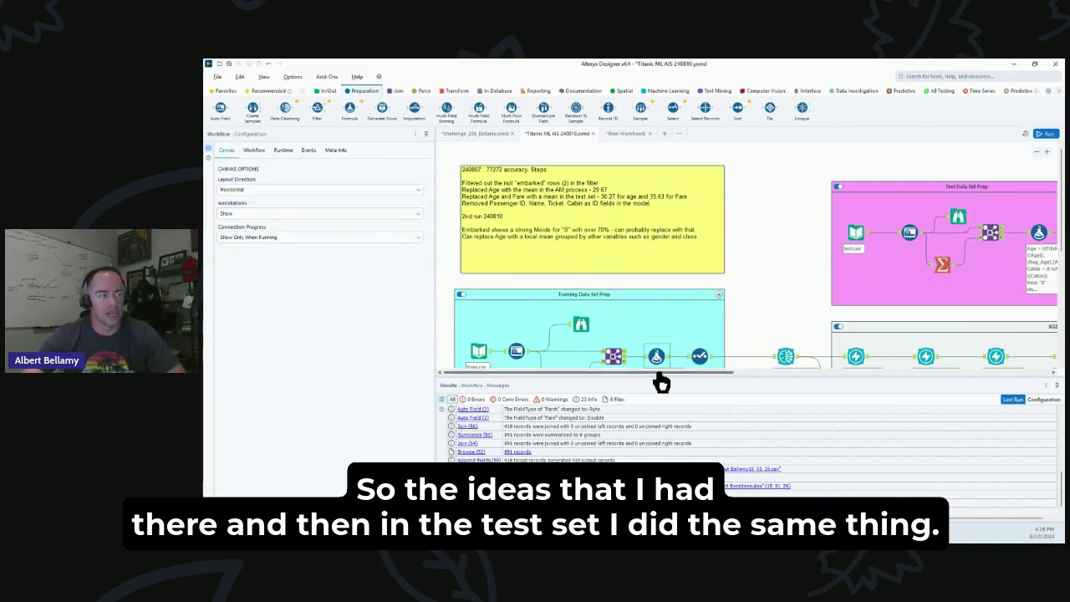
drag(659, 376, 711, 387)
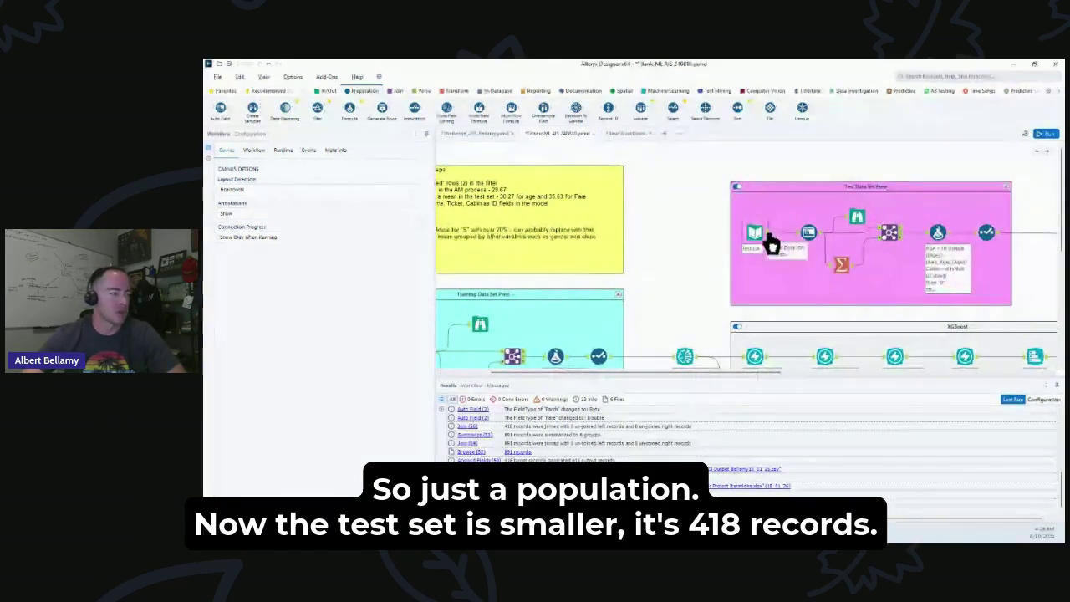
click(755, 235)
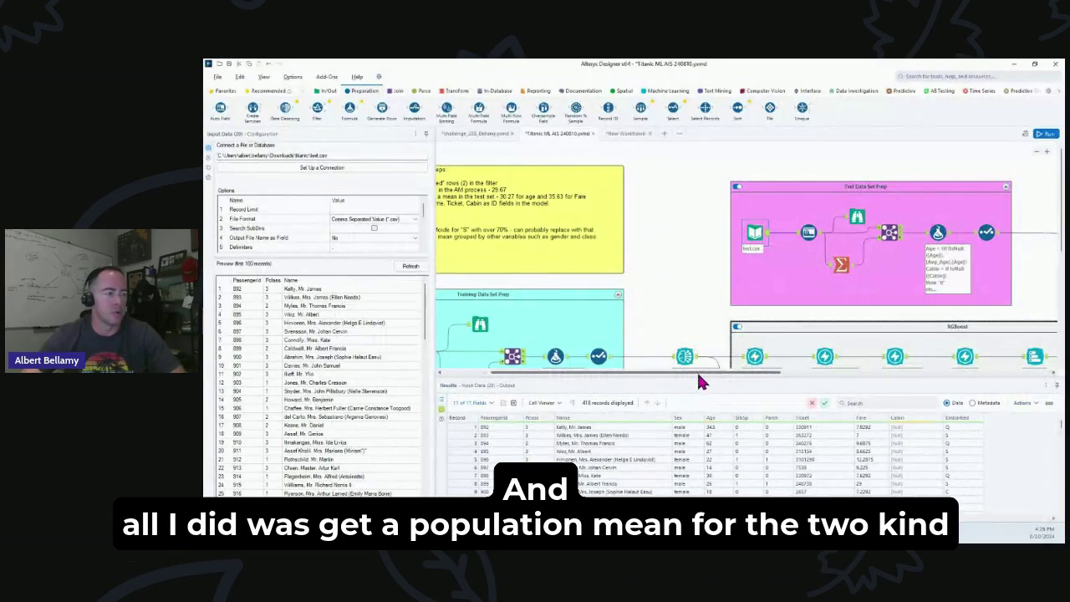
drag(701, 374, 660, 378)
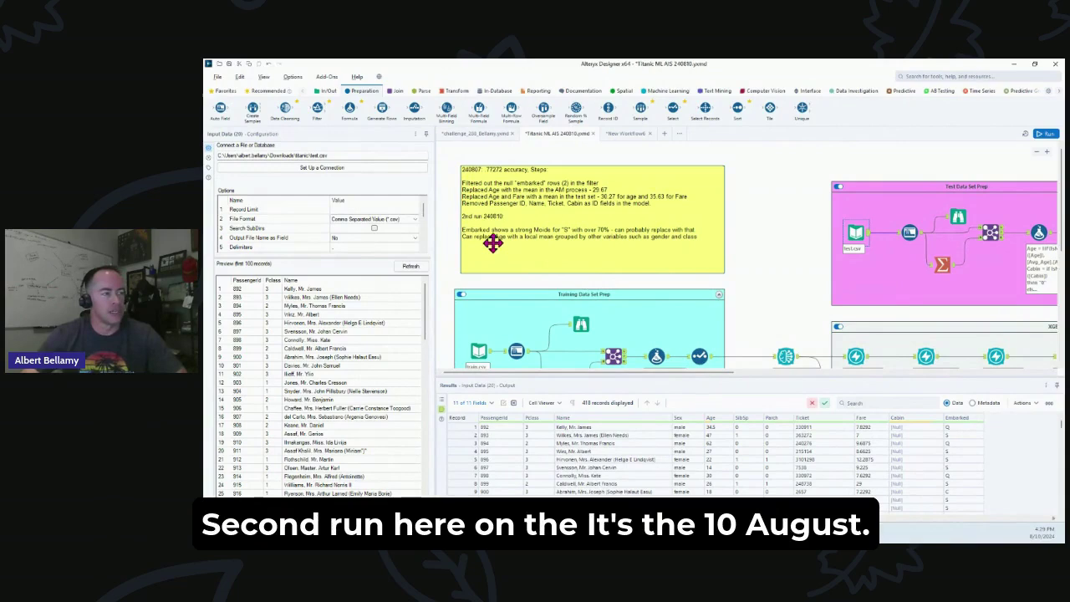
scroll(755, 282, down, 1)
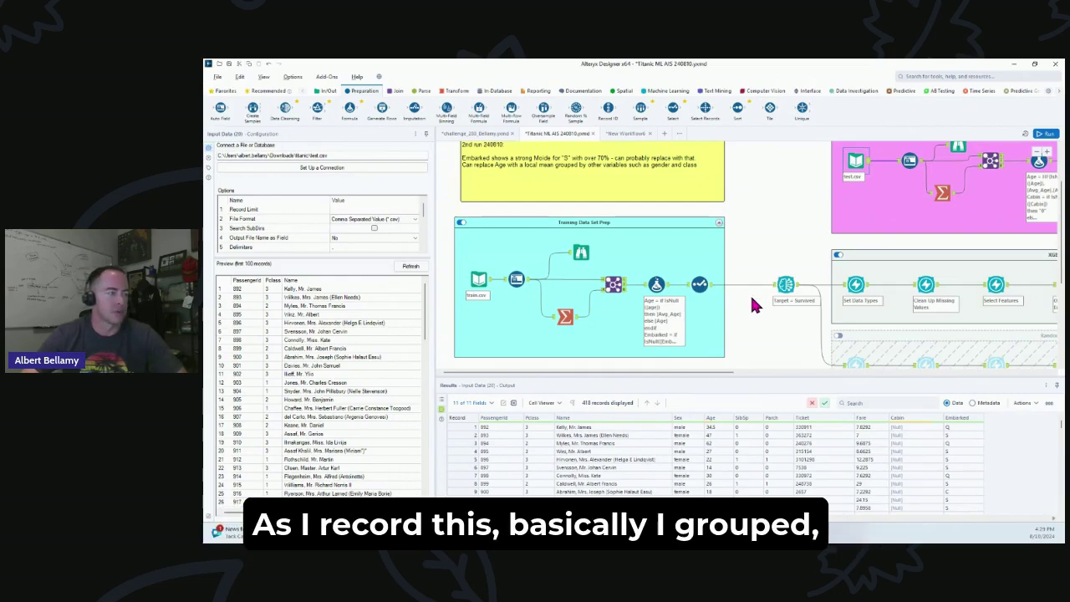
- Show the Summarize output: average Age and most common Embarked for six Pclass/Sex groups
click(554, 325)
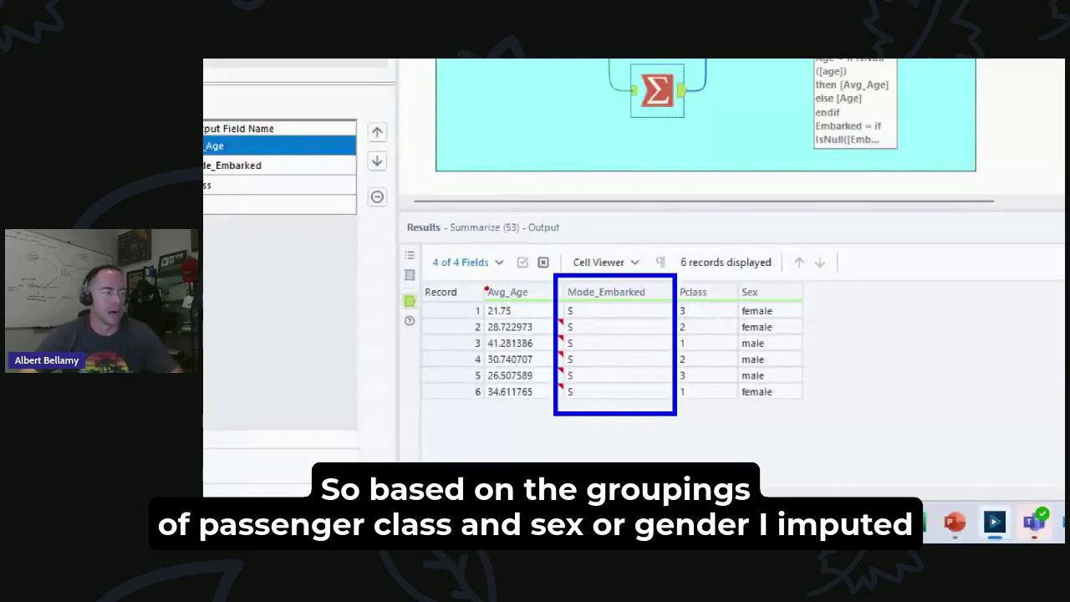
- Check the Select dropping the mean fields, then display the Assisted Modeling Target configuration
mouse_move(455, 269)
mouse_down()
mouse_move(506, 331)
mouse_move(562, 423)
mouse_move(552, 428)
mouse_up()
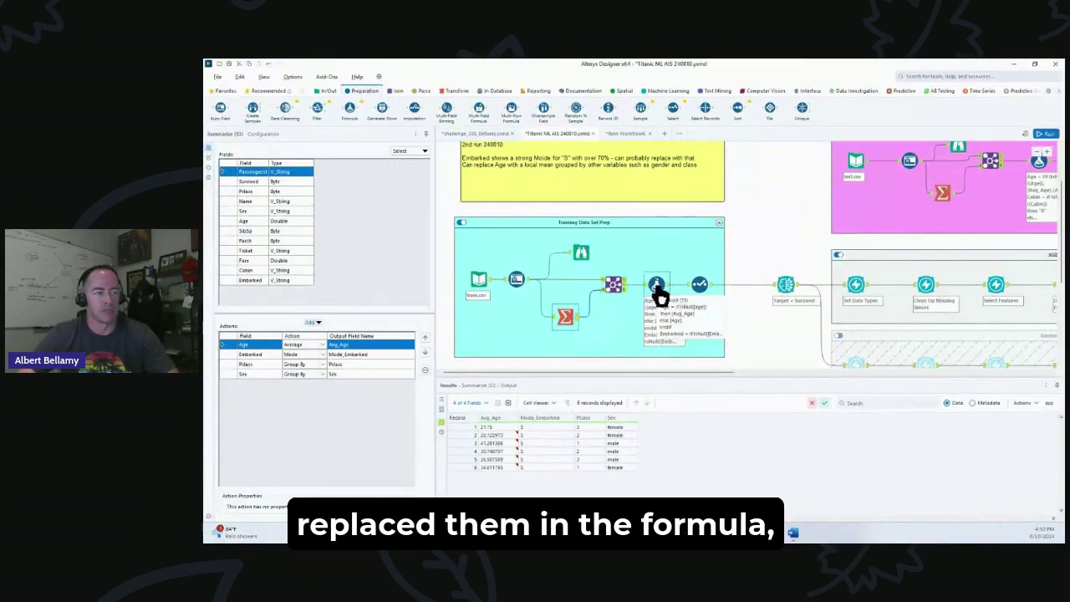
click(700, 286)
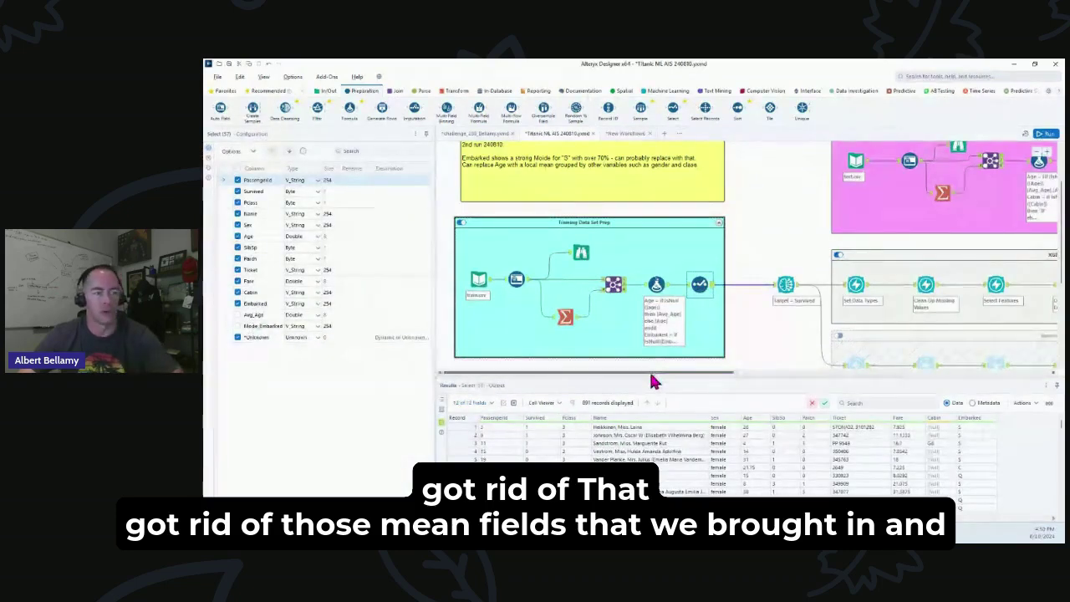
drag(653, 374, 699, 368)
click(683, 286)
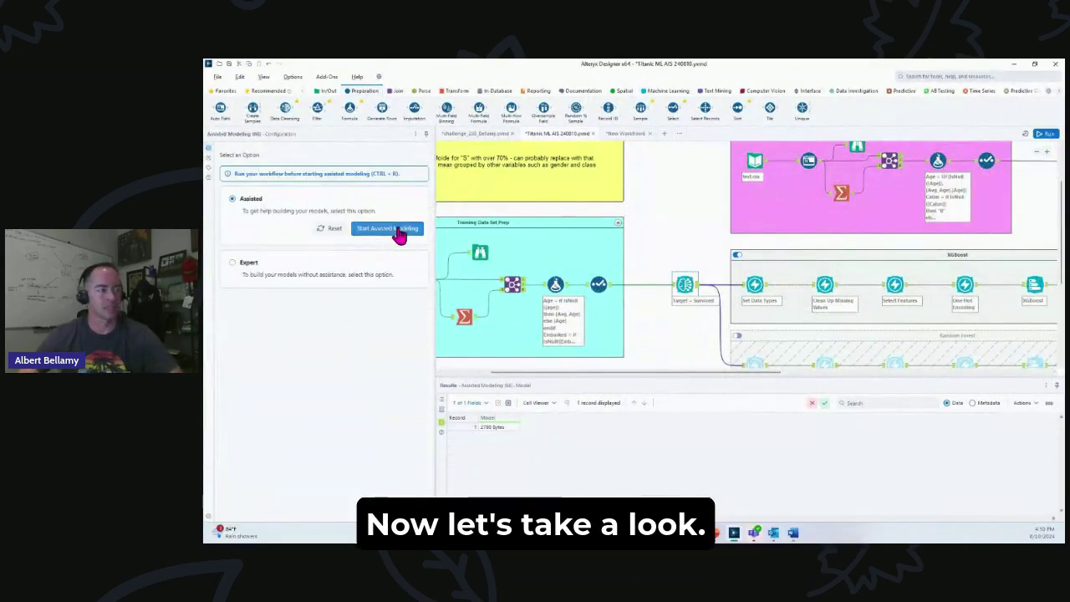
- Launch an Assisted Modeling session from the Target tool's configuration
click(400, 231)
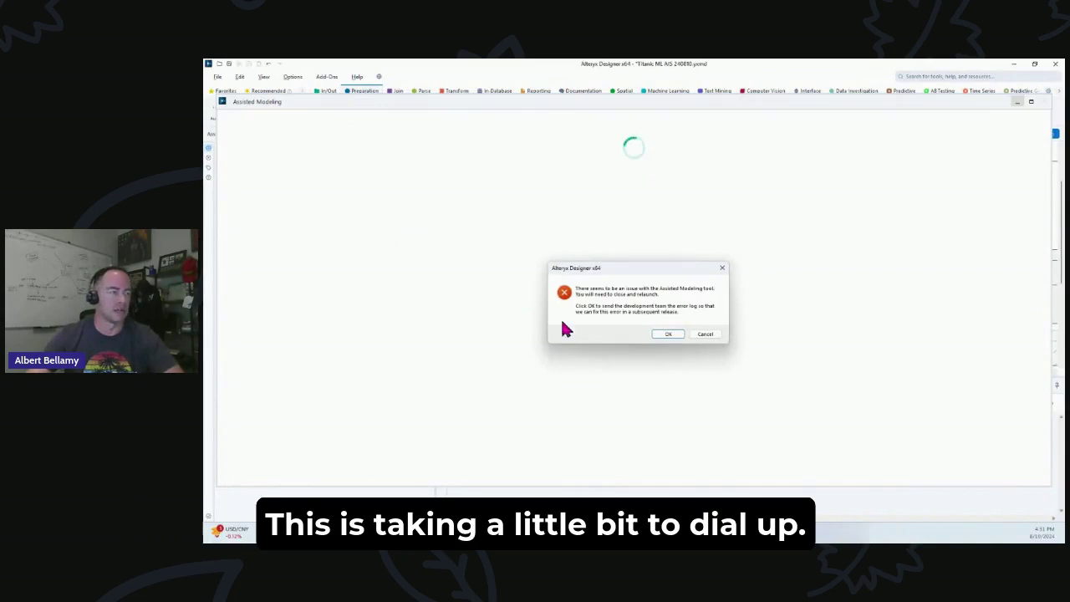
click(669, 335)
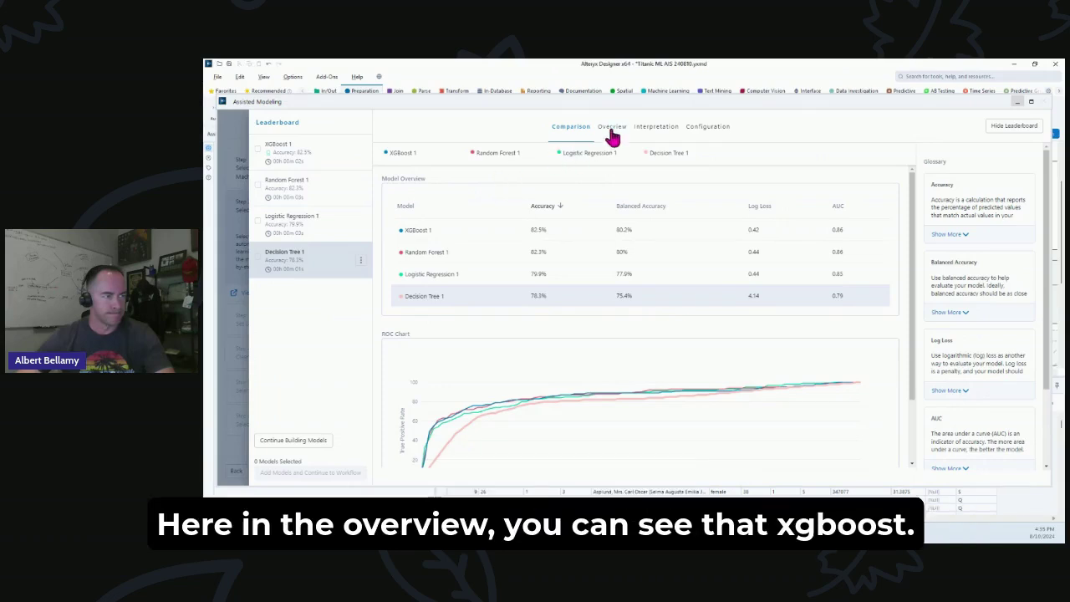
click(611, 130)
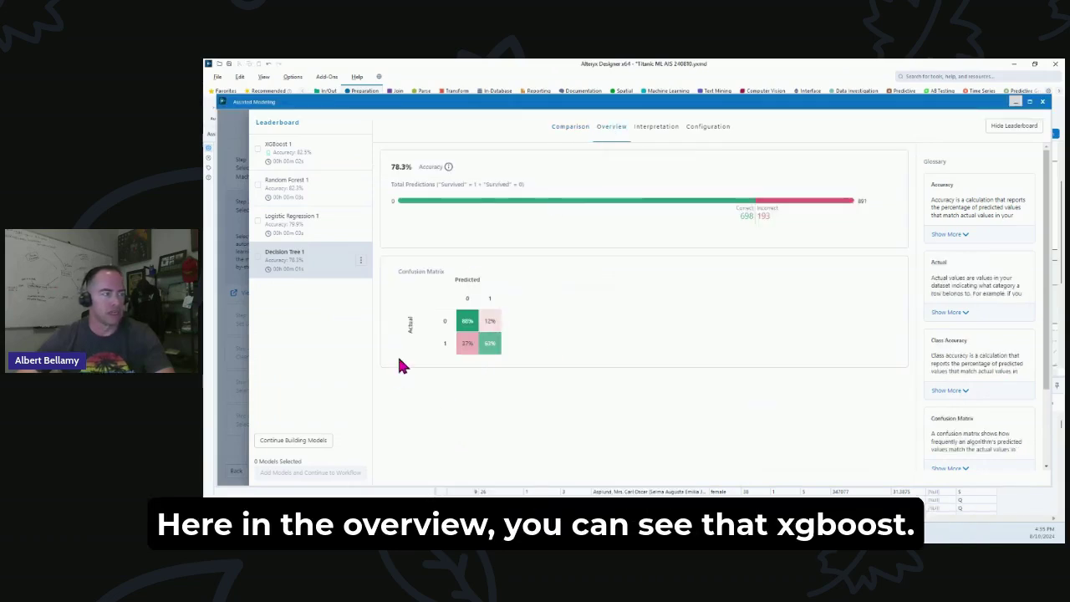
click(298, 151)
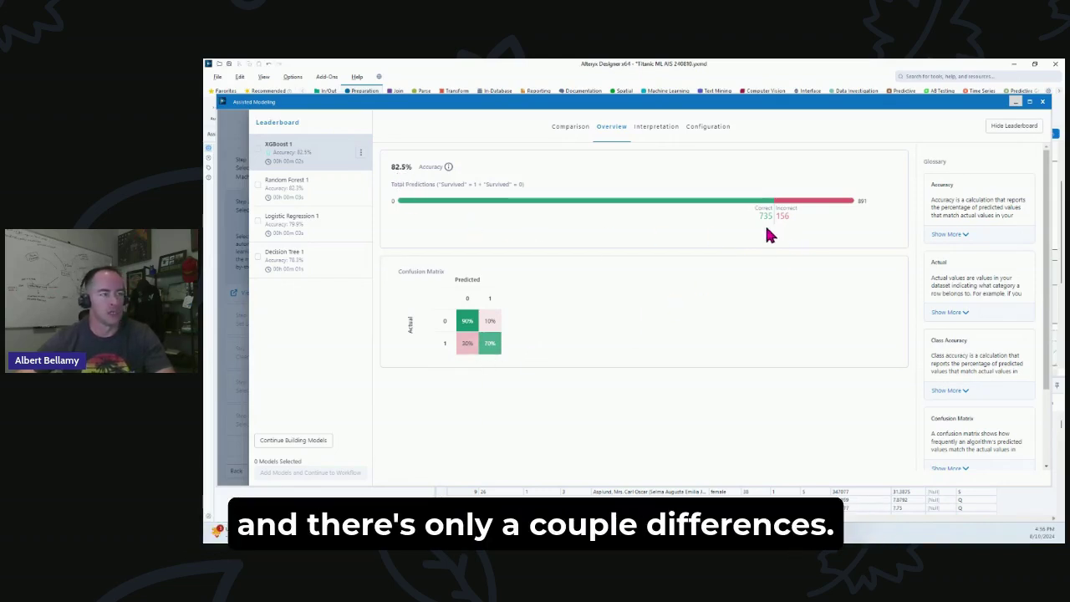
click(324, 202)
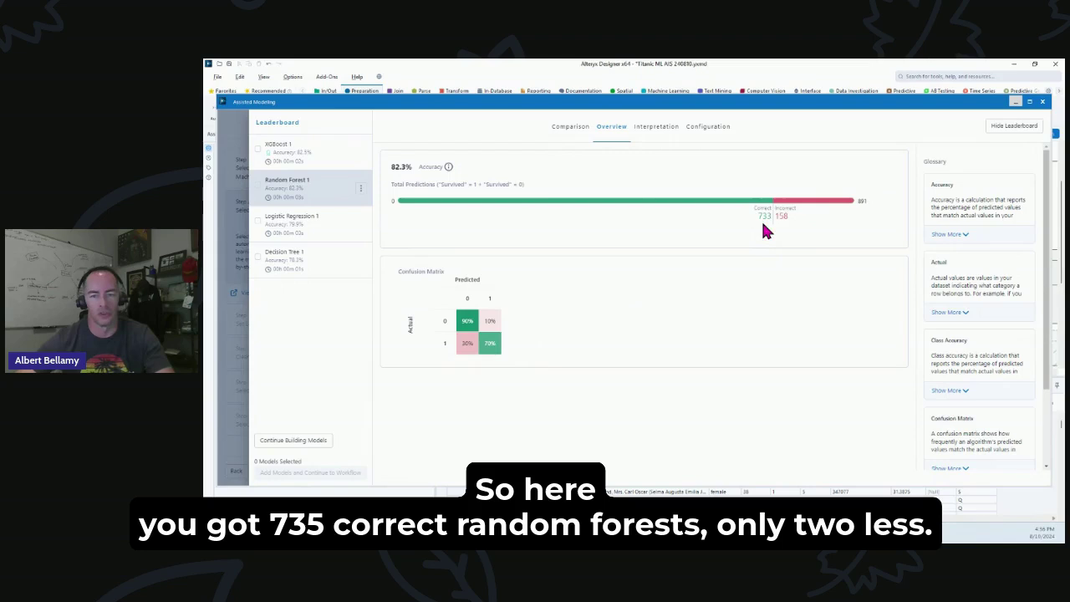
click(322, 151)
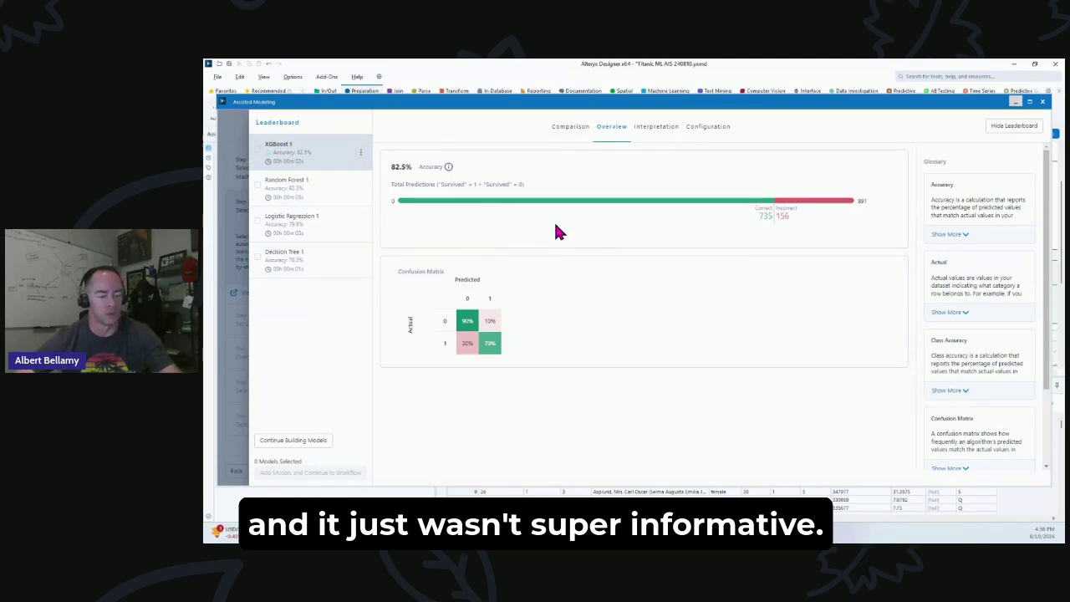
- Show XGBoost 1's feature importance on the Interpretation tab, including negligible Embarked
click(651, 139)
click(428, 312)
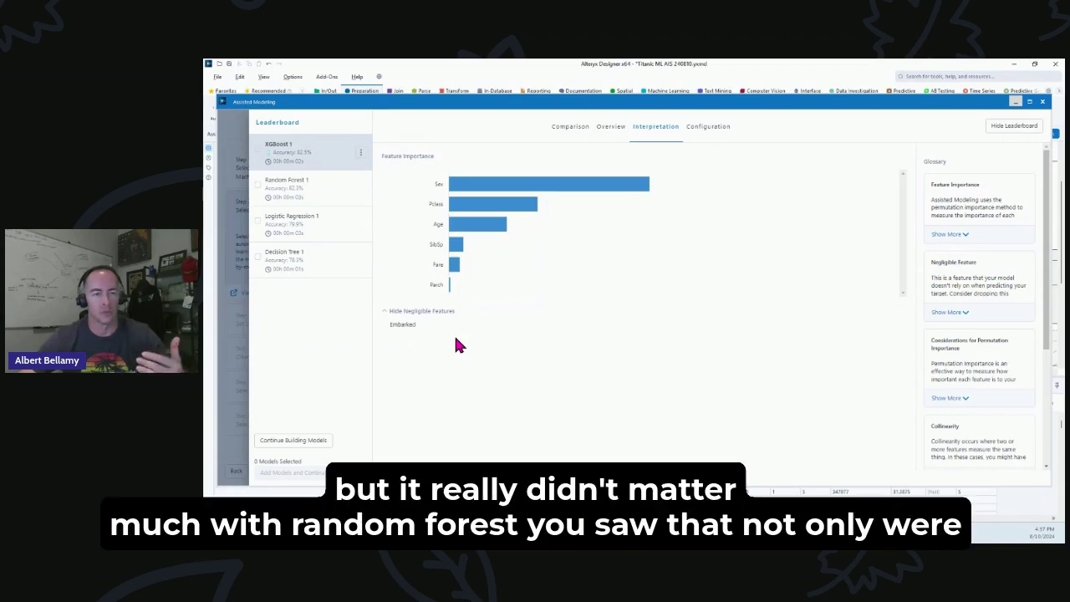
click(307, 197)
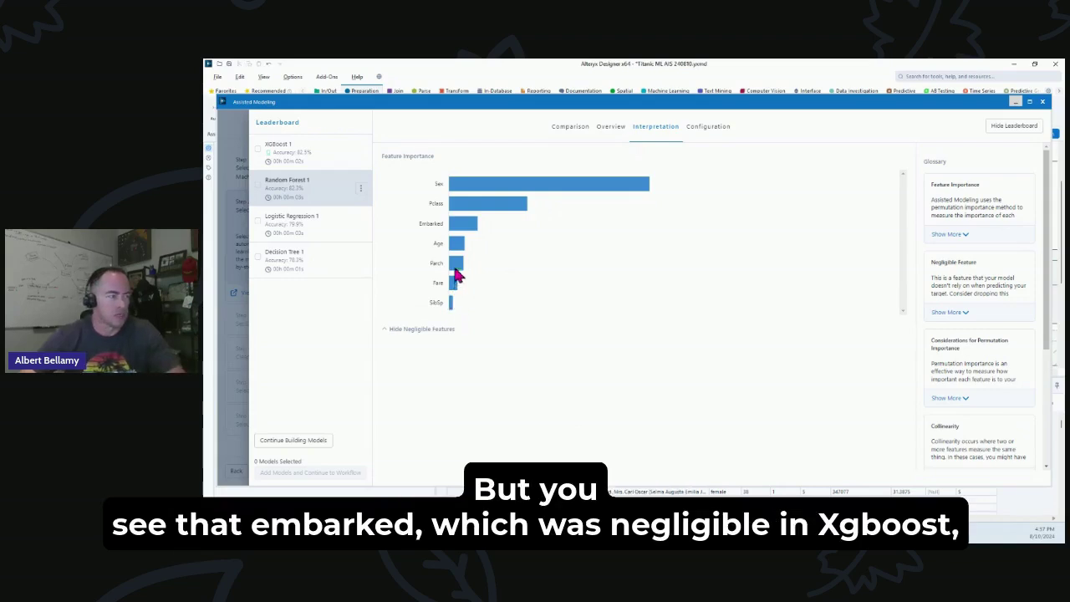
click(305, 149)
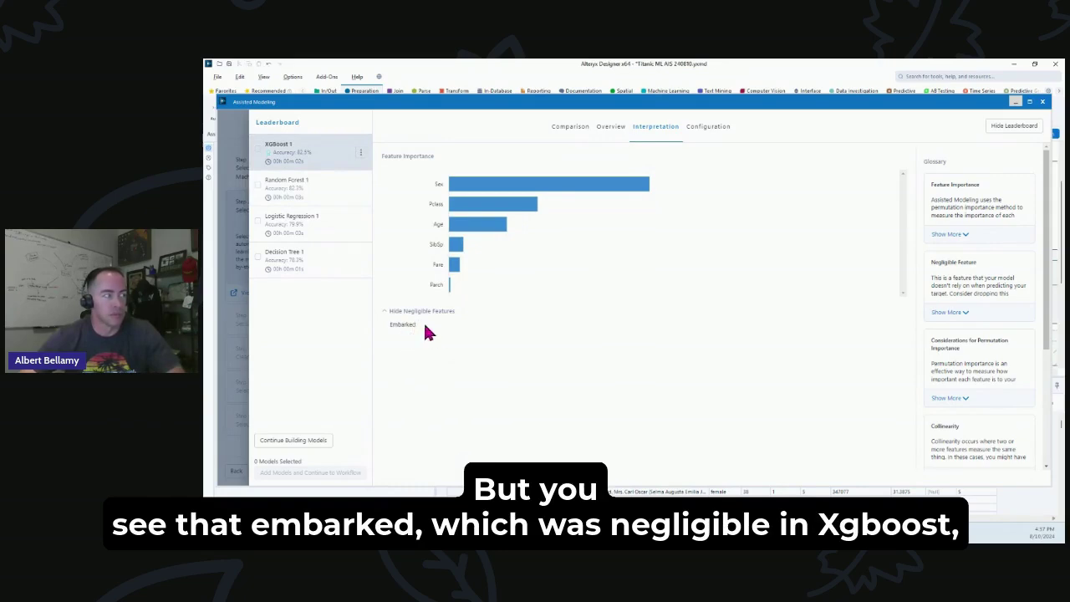
click(311, 199)
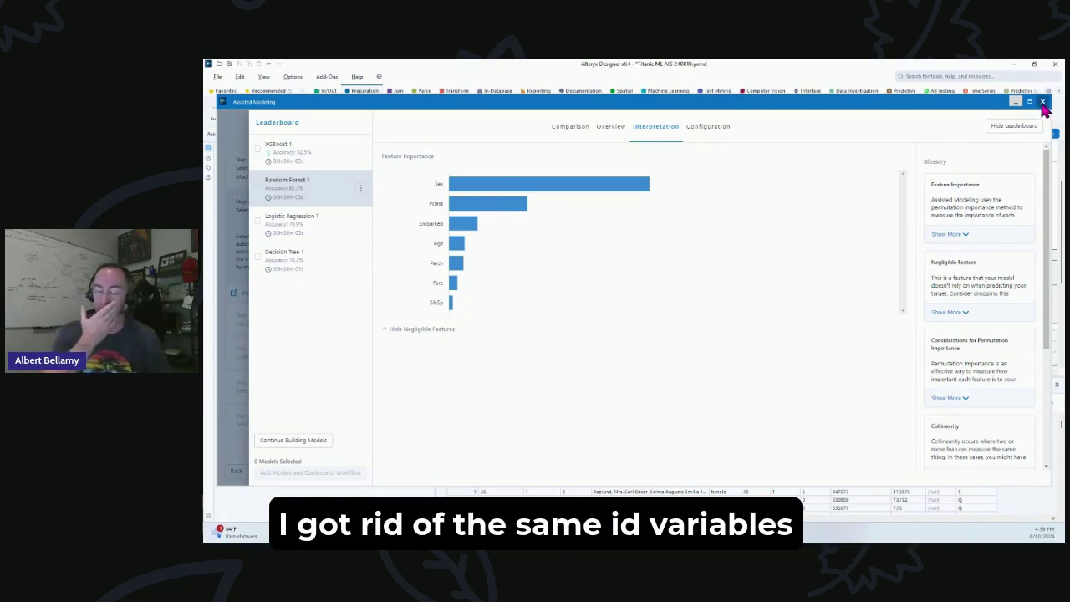
- Close the Assisted Modeling window to return to the Titanic ML AIS canvas
click(1041, 101)
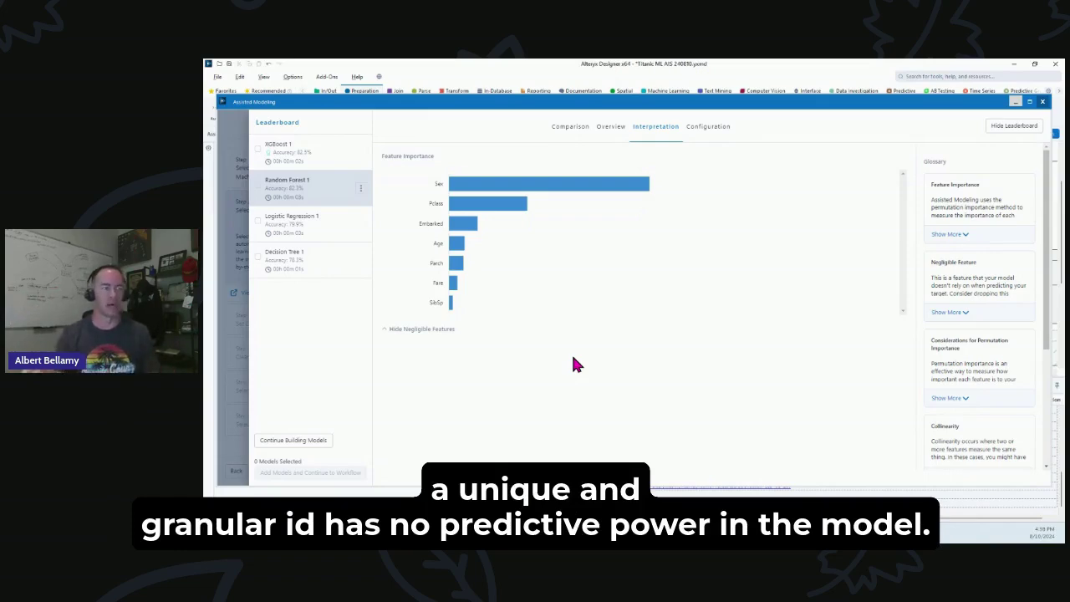
click(1041, 101)
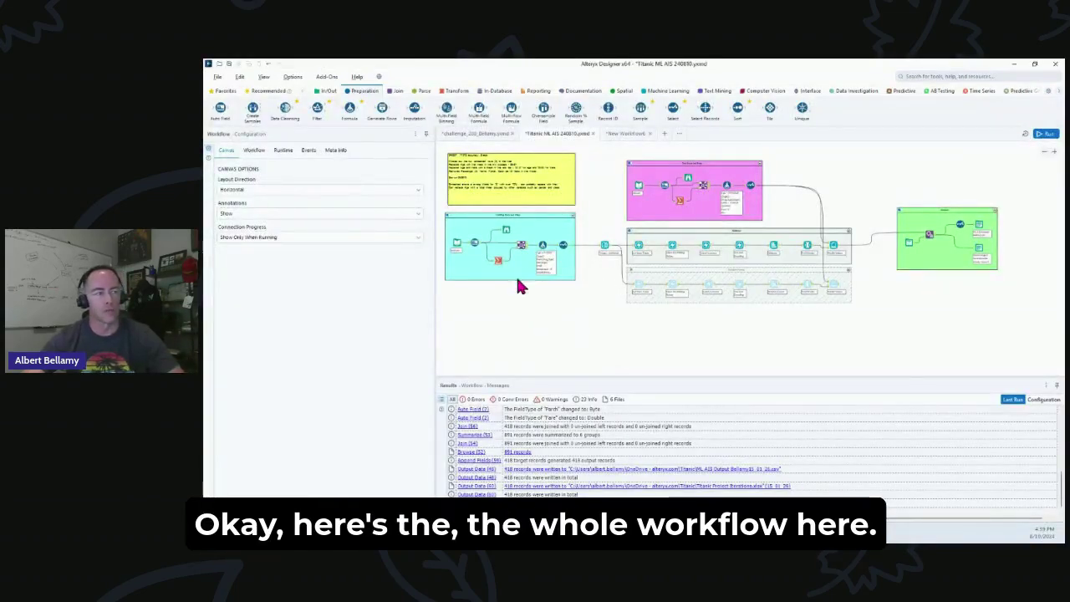
scroll(757, 268, up, 2)
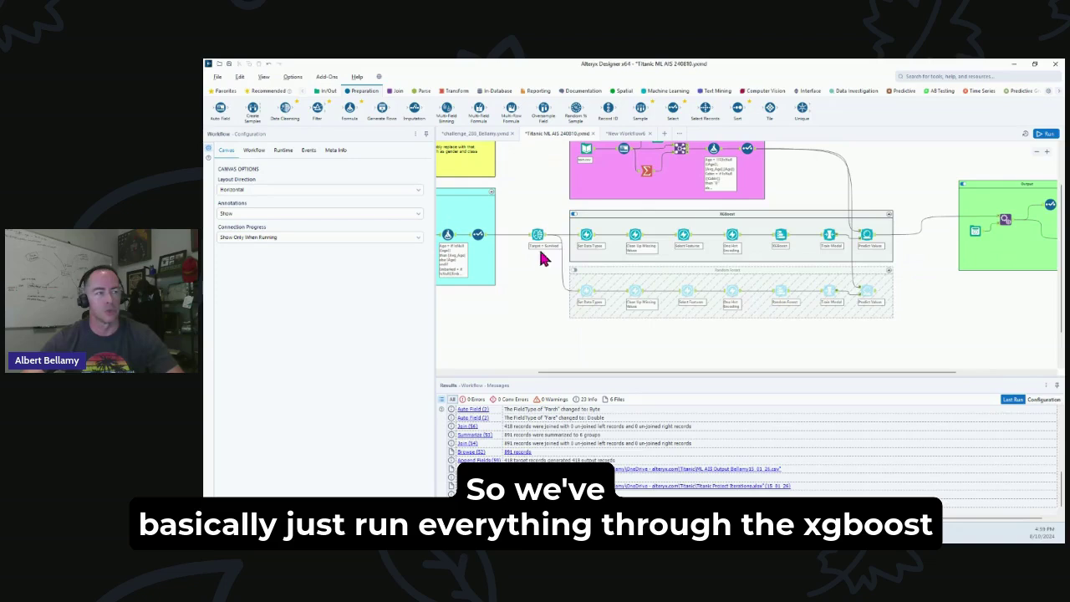
drag(783, 373, 872, 374)
scroll(669, 248, up, 2)
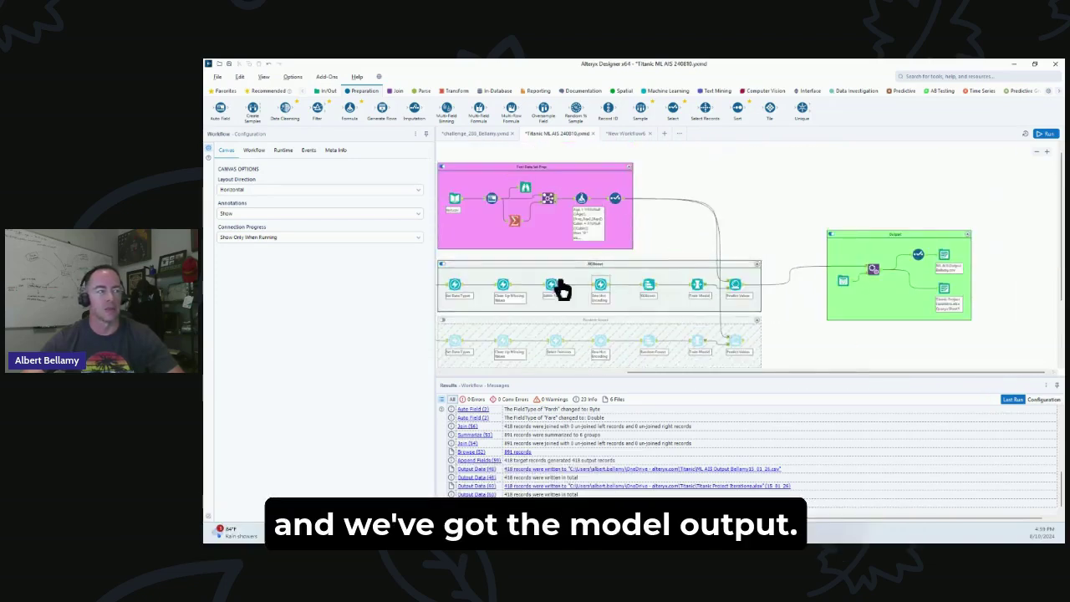
click(516, 226)
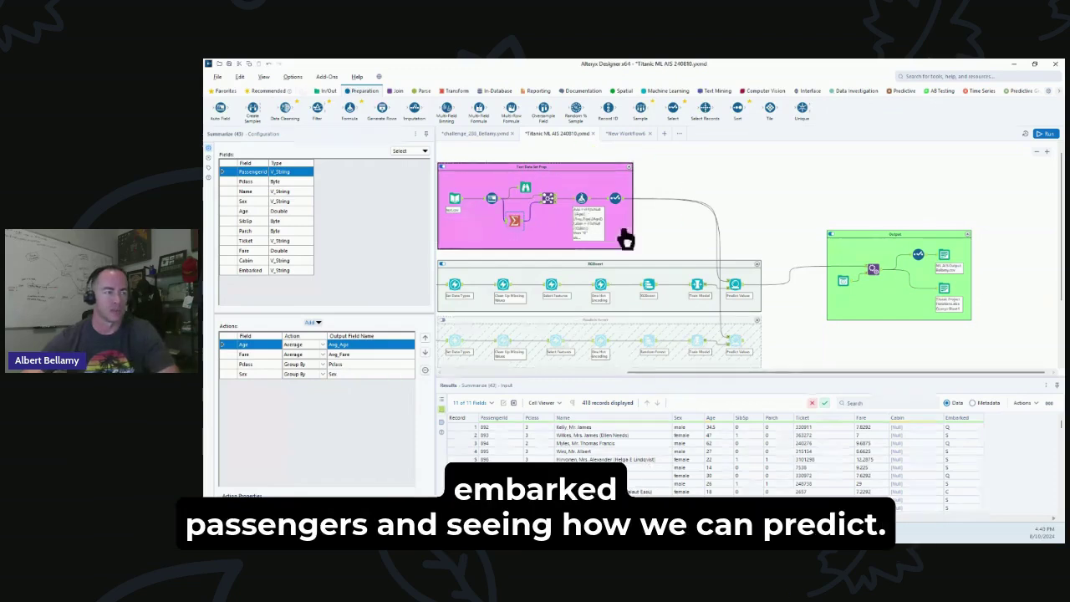
scroll(777, 370, right, 1)
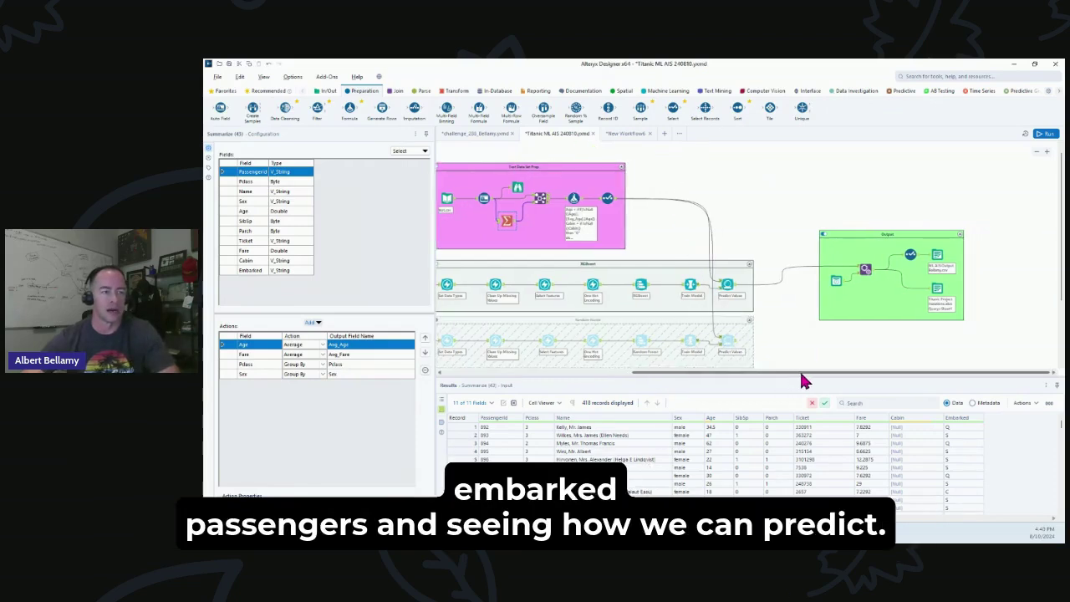
click(562, 289)
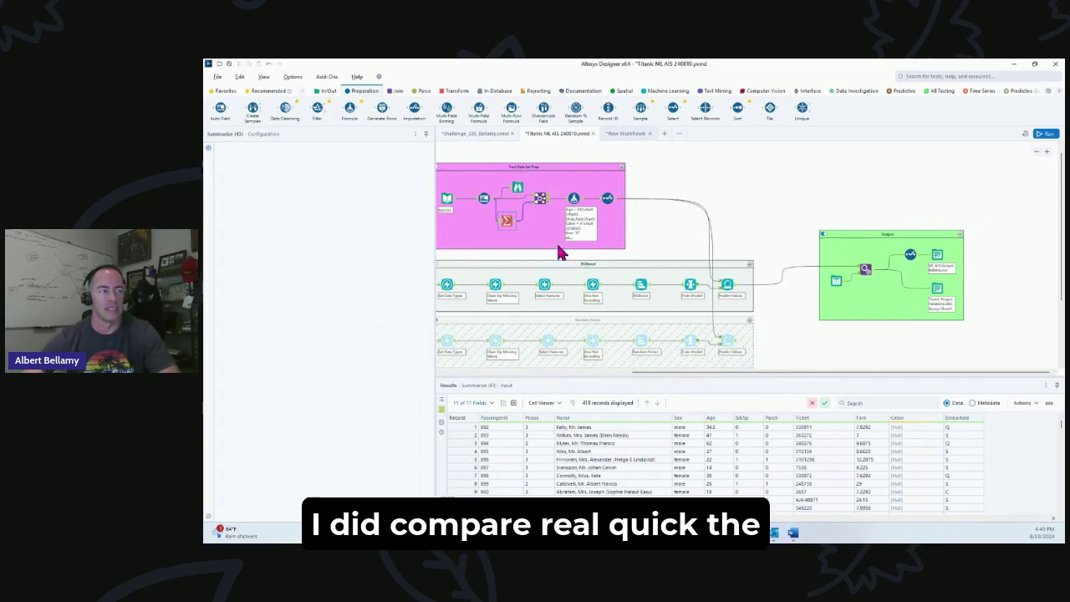
key(ctrl+Tab)
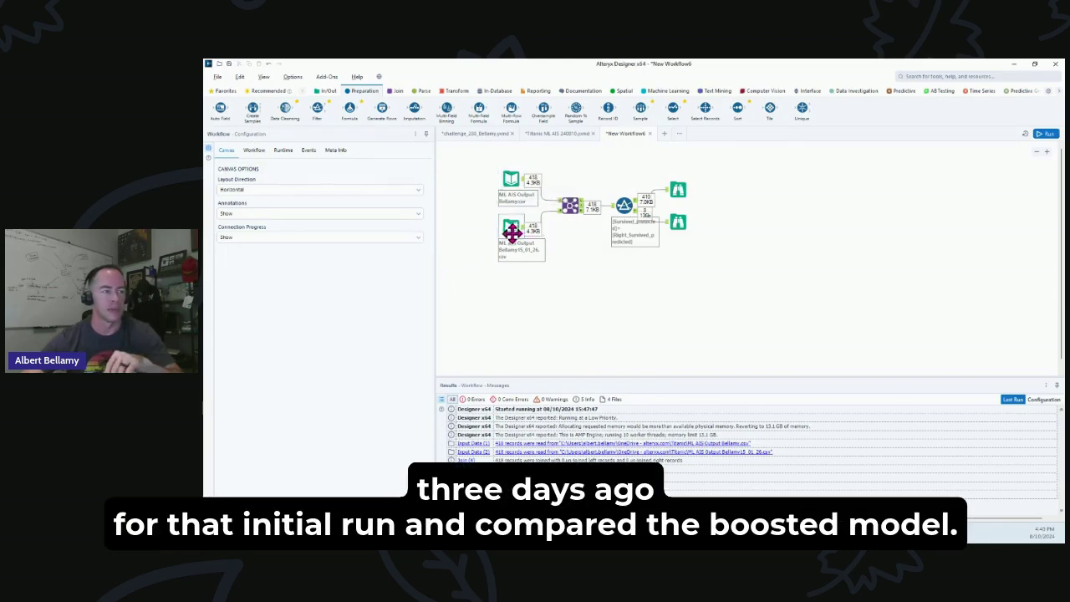
scroll(658, 226, up, 3)
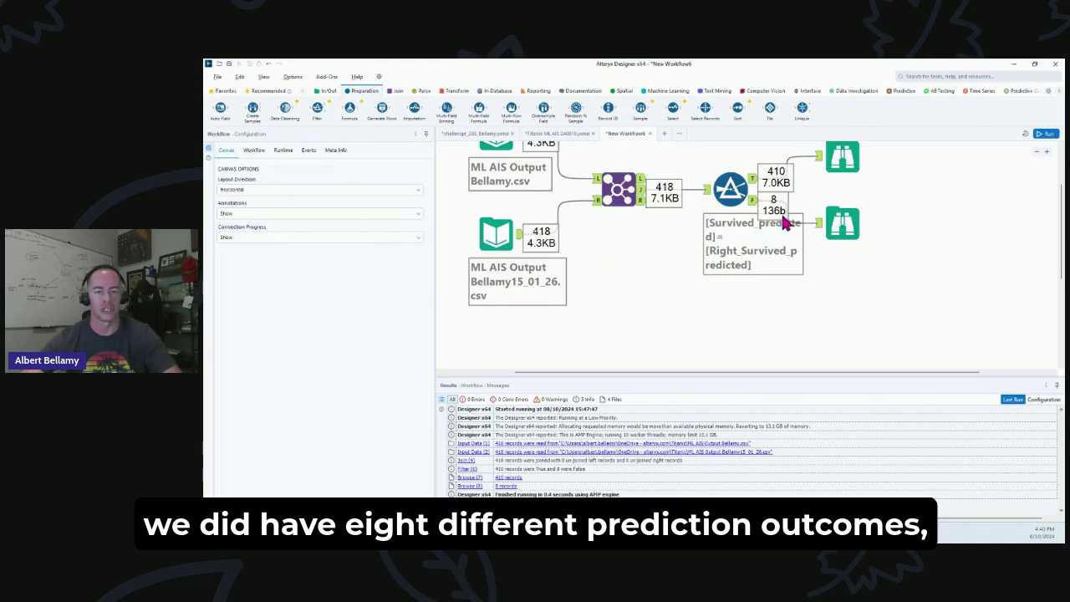
scroll(786, 225, up, 2)
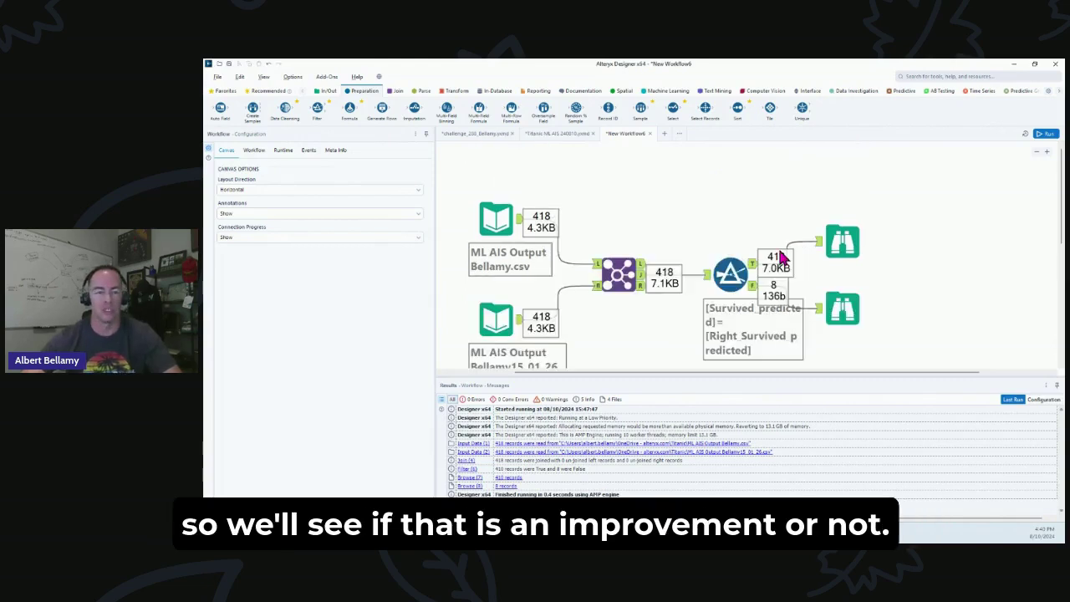
scroll(690, 288, down, 1)
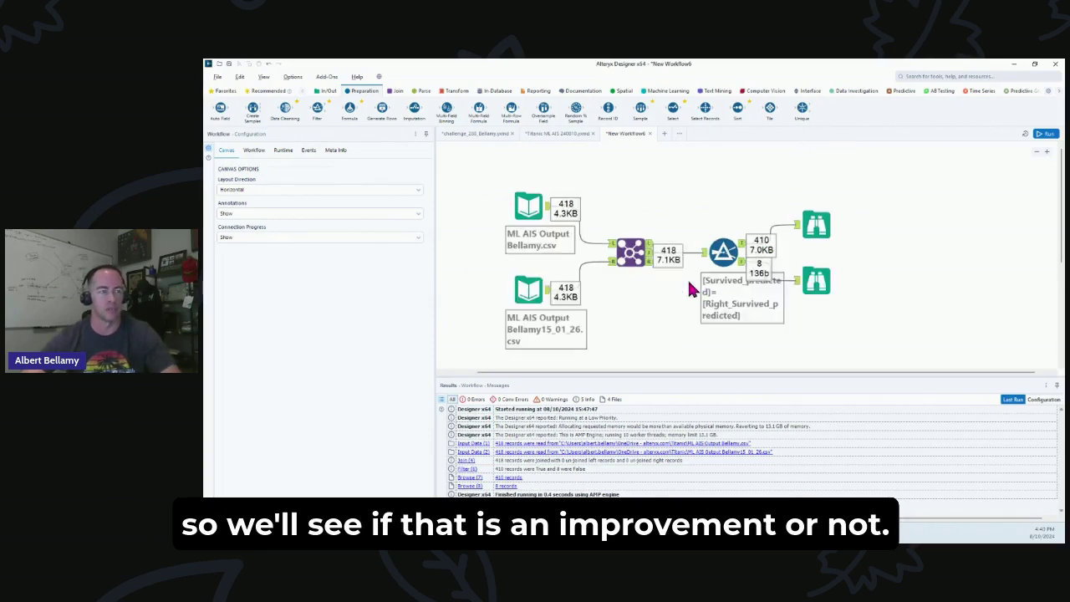
click(555, 132)
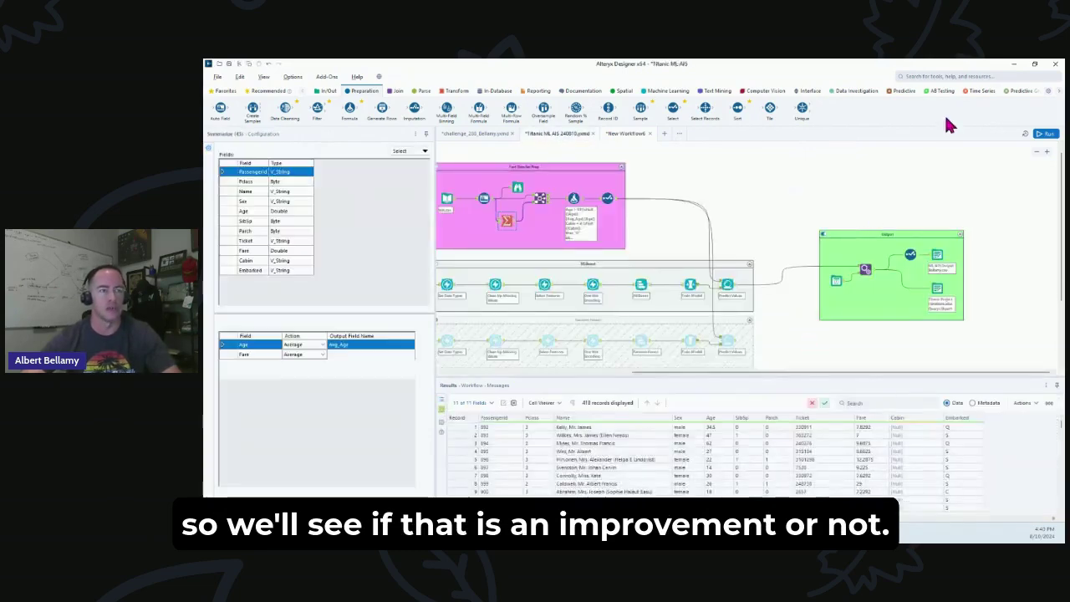
- Upload the newer ML AIS Output predictions CSV to the Kaggle Titanic submission
click(1013, 64)
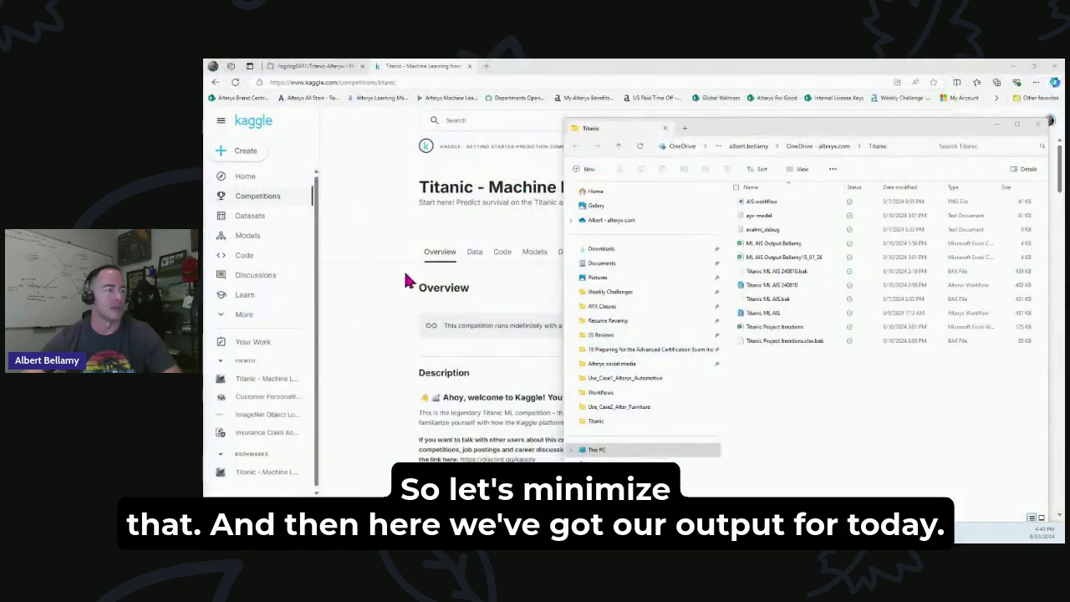
click(789, 261)
drag(843, 136, 546, 144)
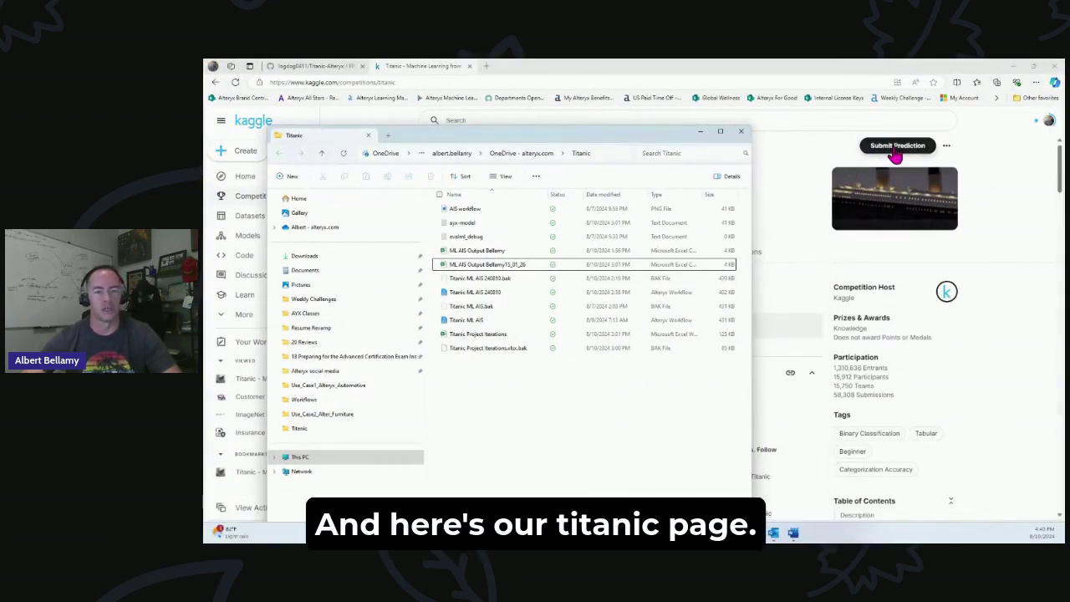
click(741, 132)
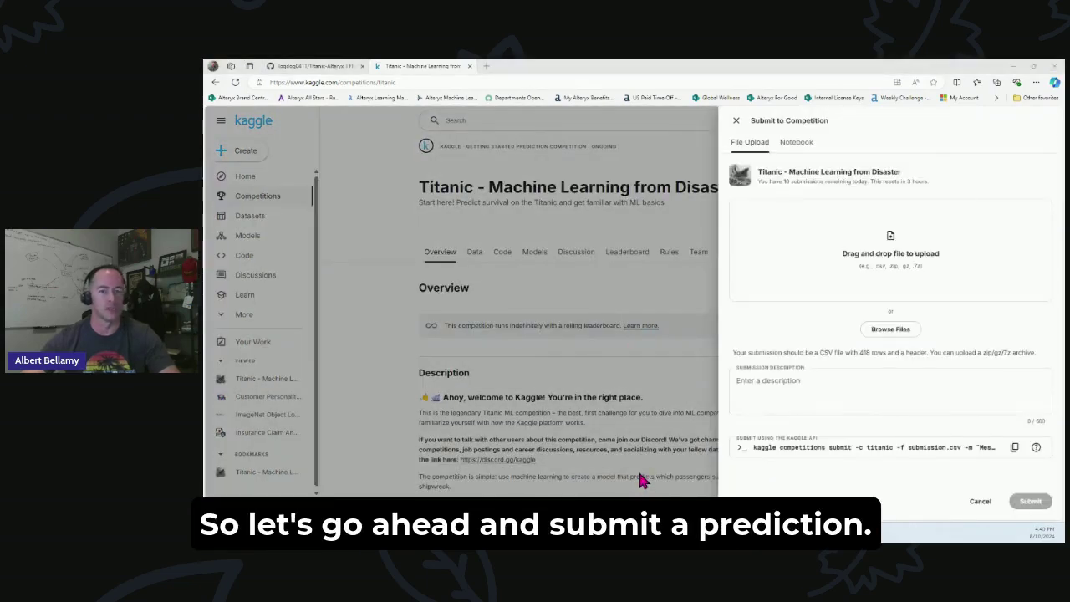
click(615, 533)
drag(490, 264, 838, 241)
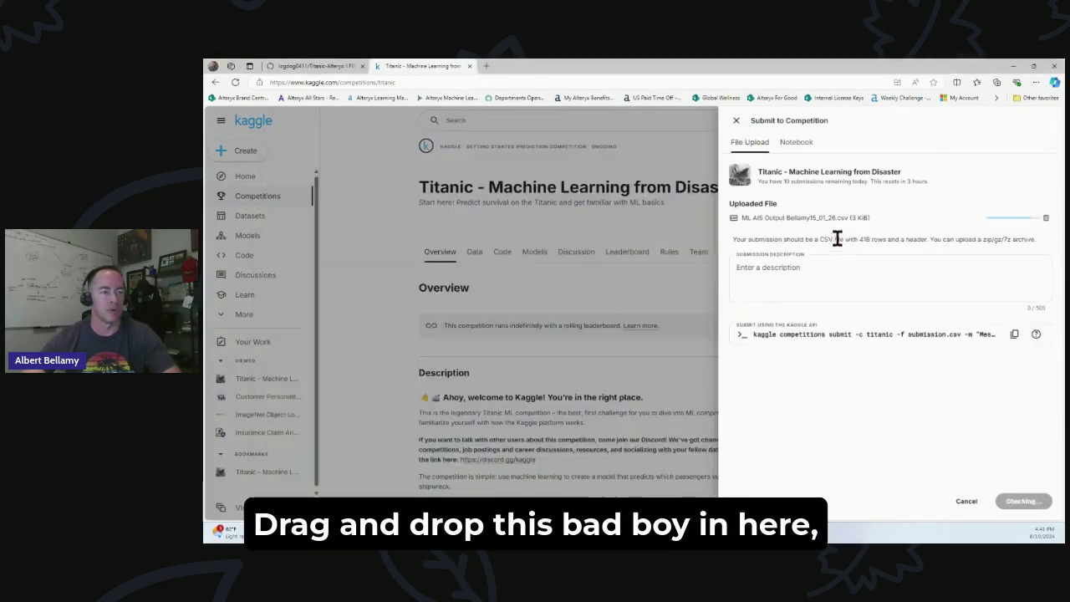
- Describe the submission as 'Attempt #2 XGBoost Model produced by Alteryx Assisted Modeling'
click(820, 271)
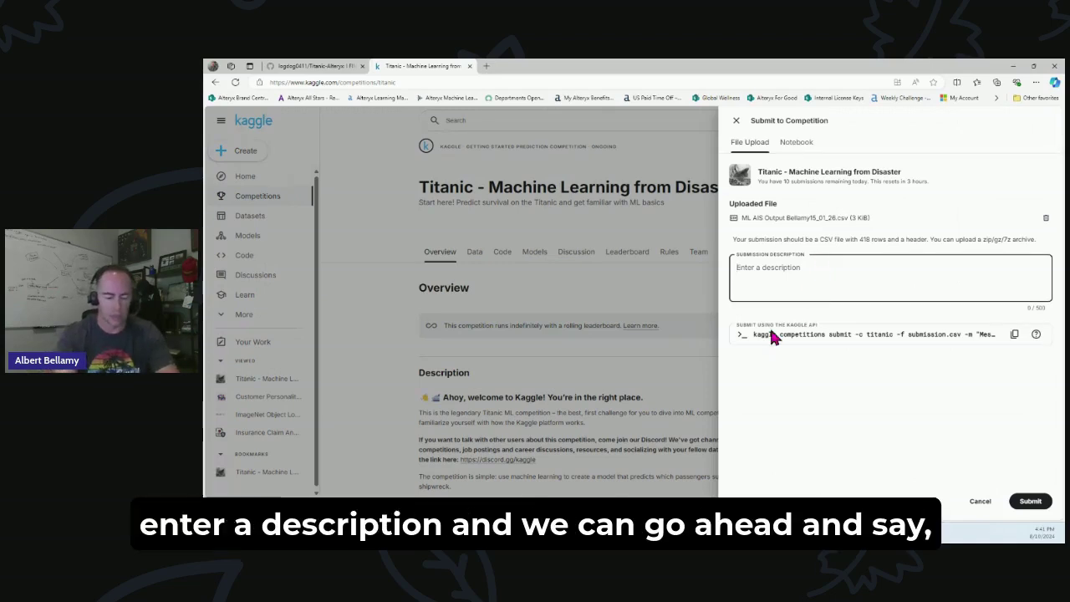
text(At)
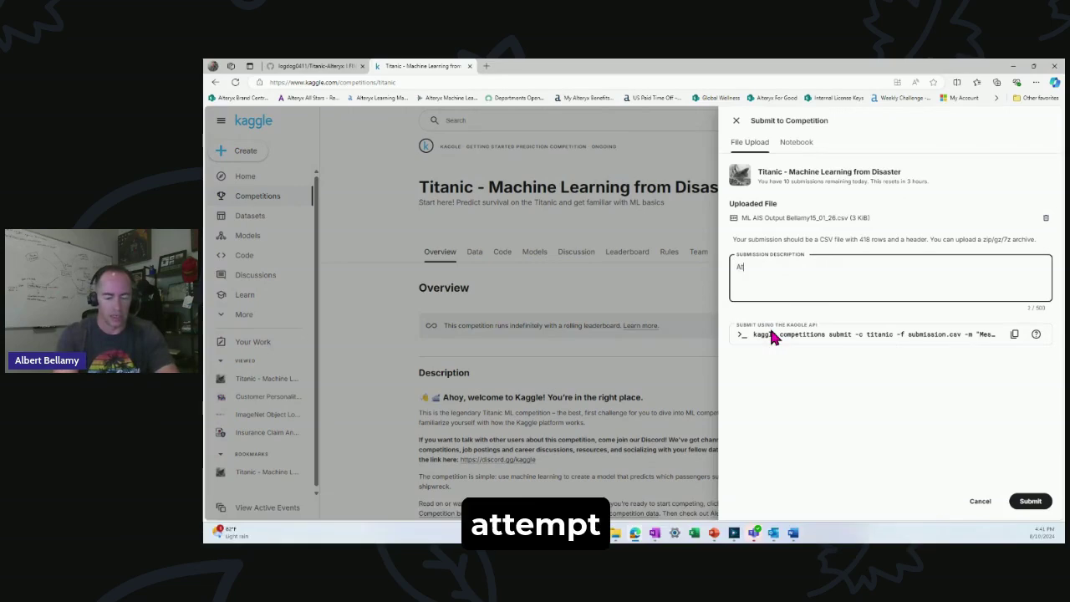
text(tempt #2 )
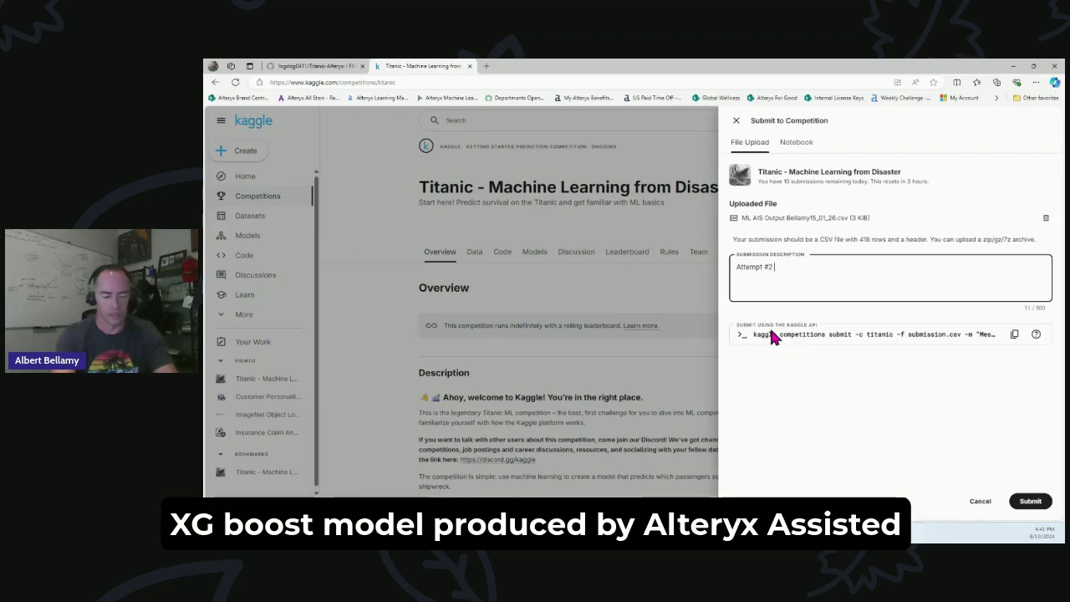
text(XGBoost Model produced by Alteryx Assisted )
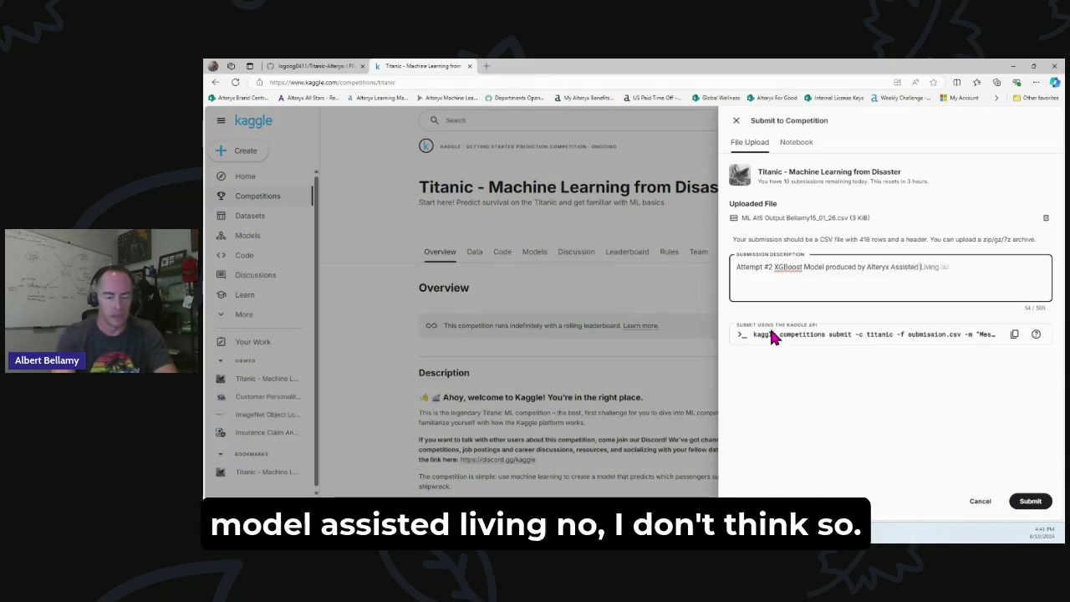
text(Modeling)
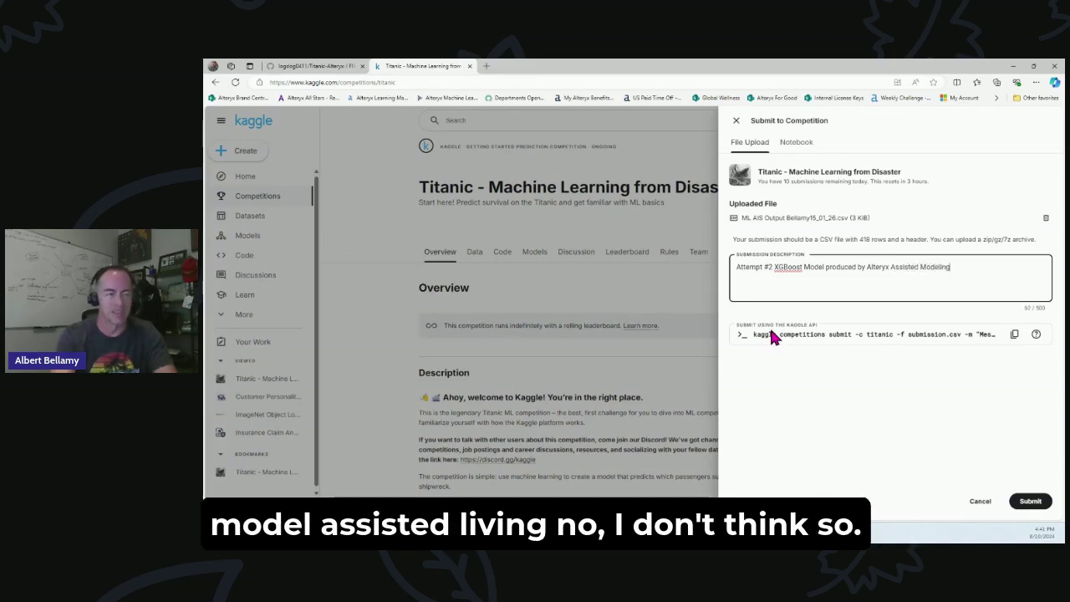
key(Tab)
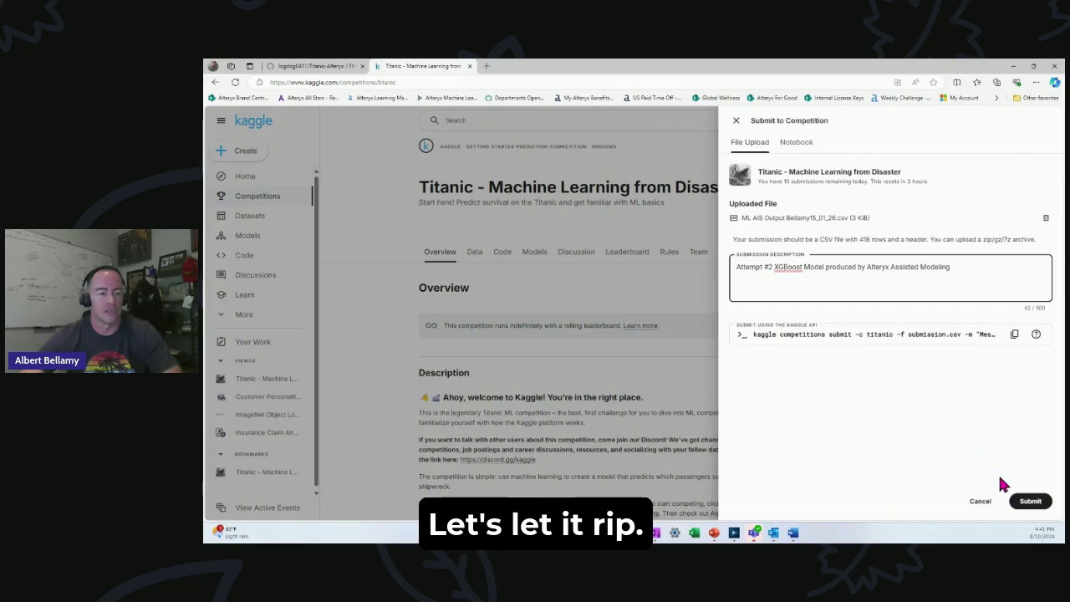
- Submit the attempt #2 predictions and read the unexpected 'Survived_predicted' column error
click(1031, 501)
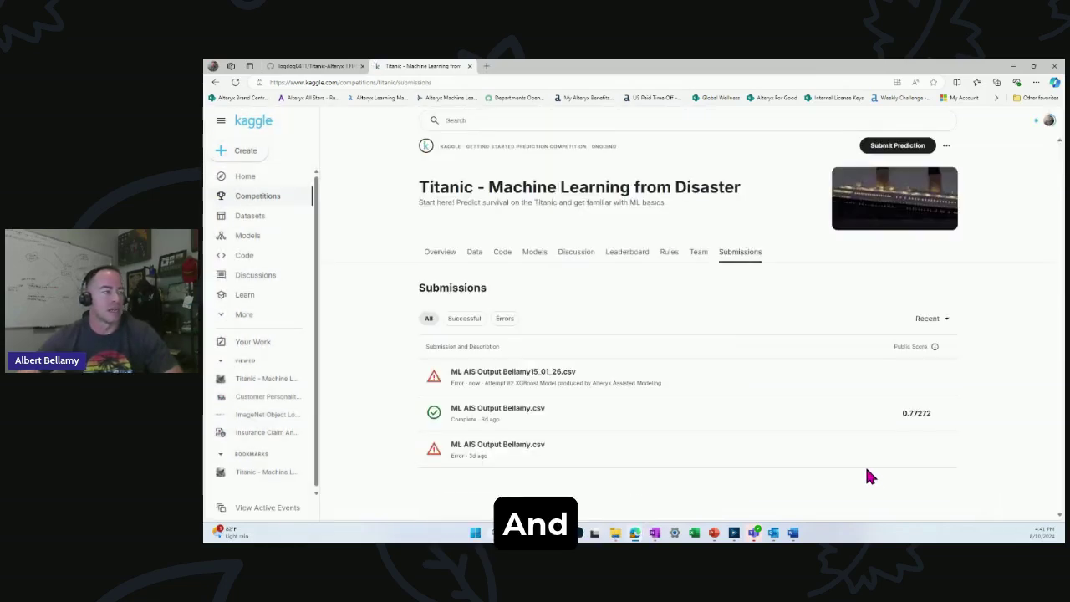
click(482, 375)
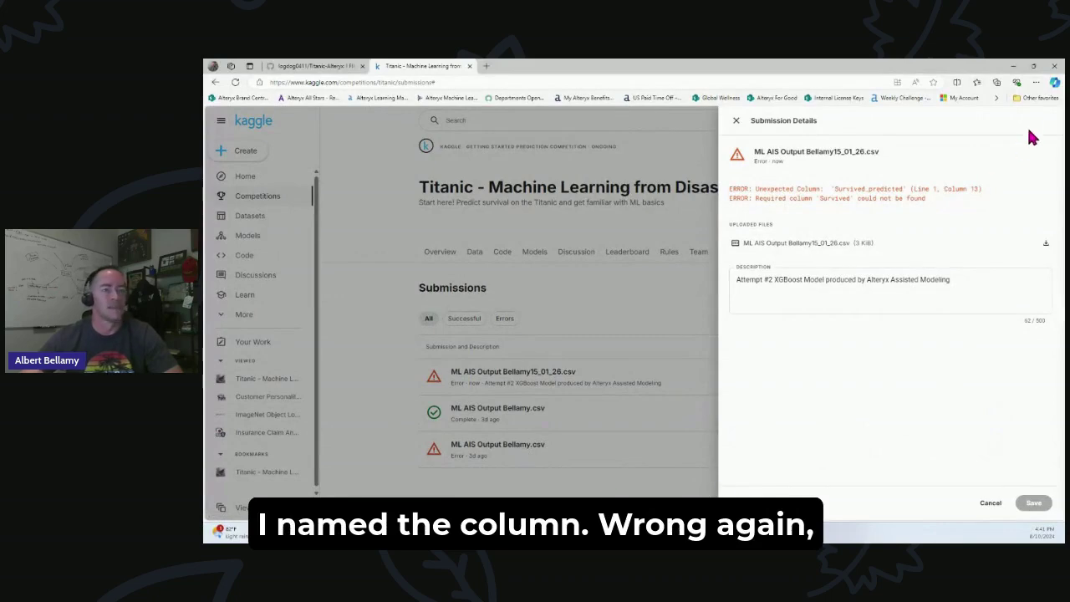
click(737, 121)
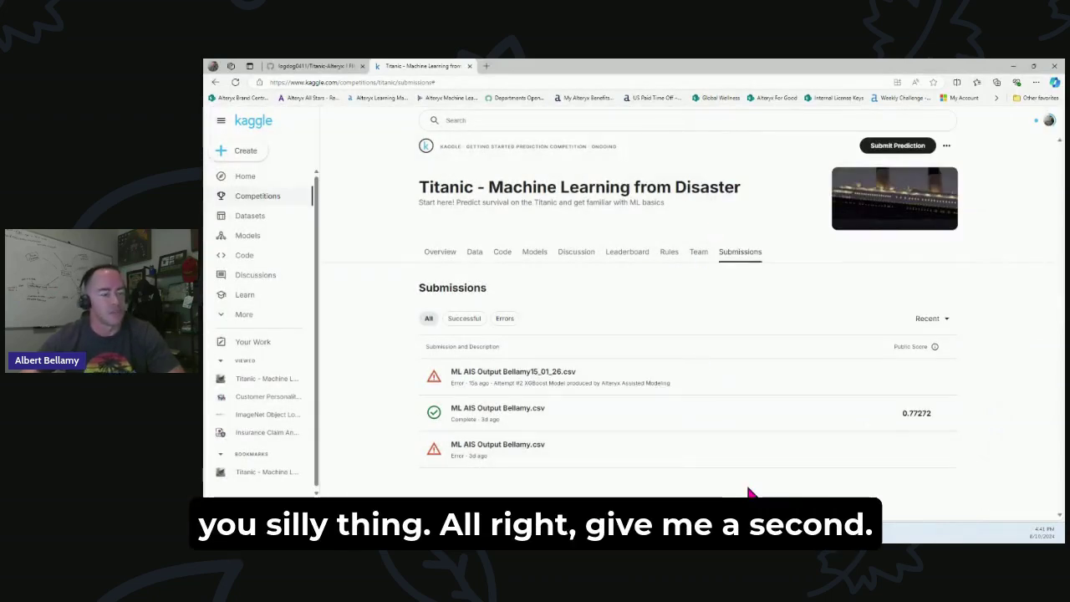
- In the Select step, rename the Survived_predicted column to Survived
key(alt+Tab)
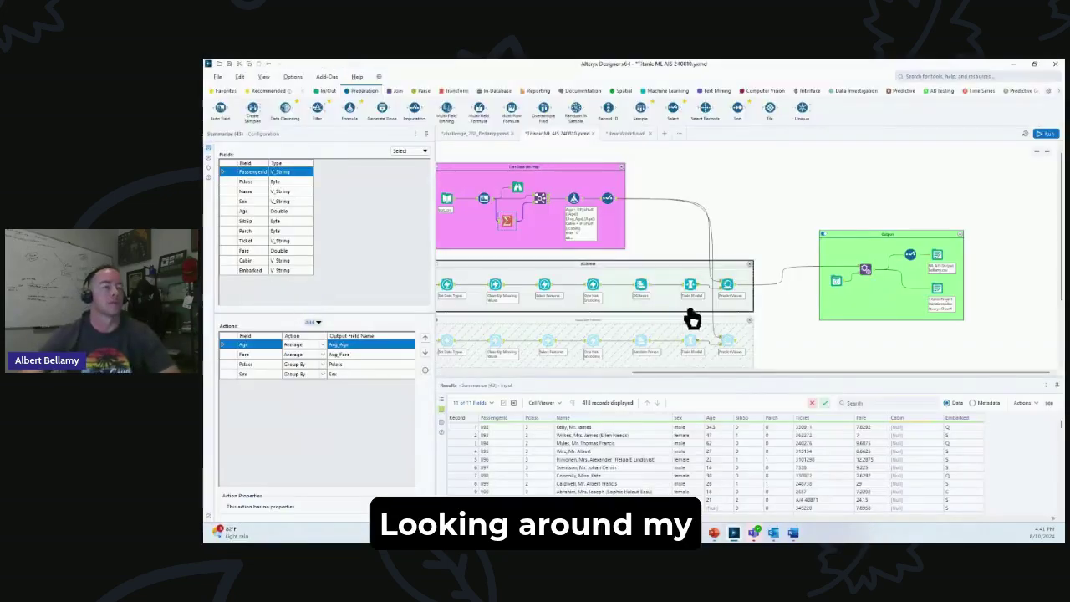
click(934, 256)
click(629, 301)
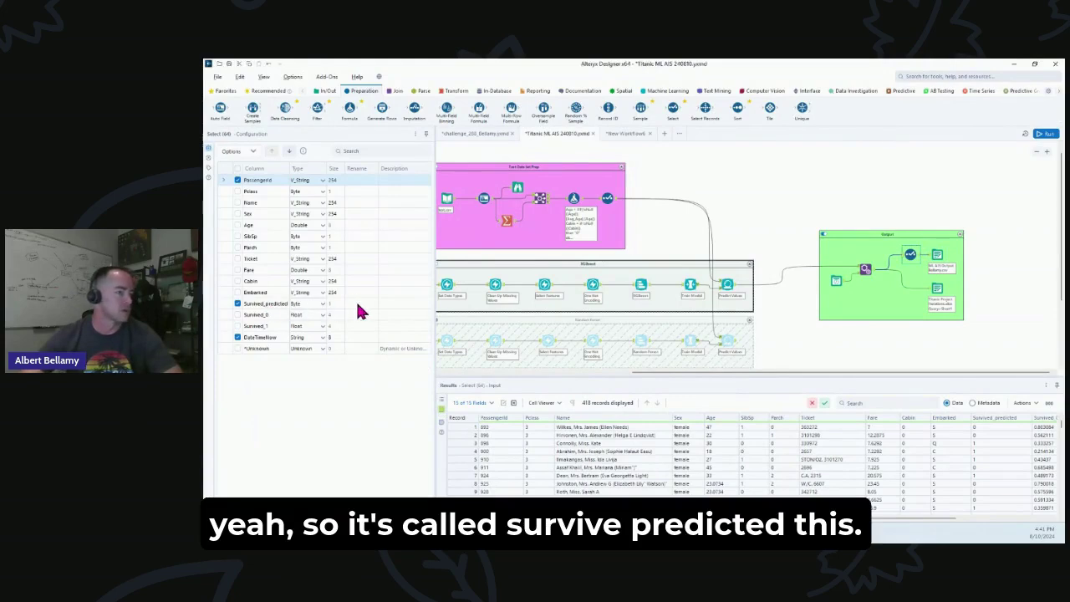
click(359, 304)
text(Surv)
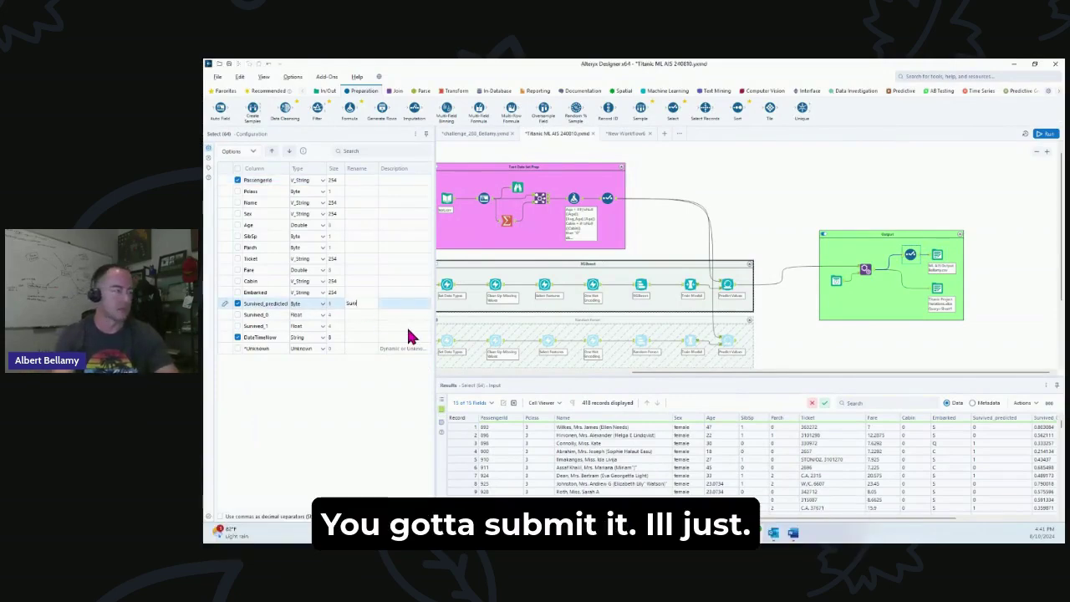
key(BackSpace)
key(BackSpace)
key(BackSpace)
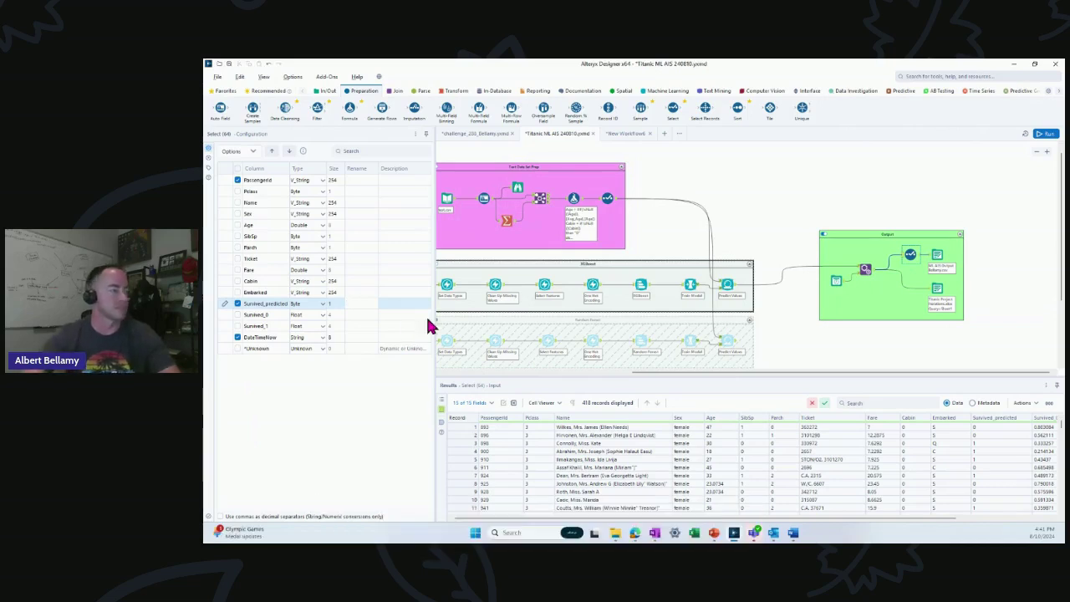
text(Survived)
click(776, 236)
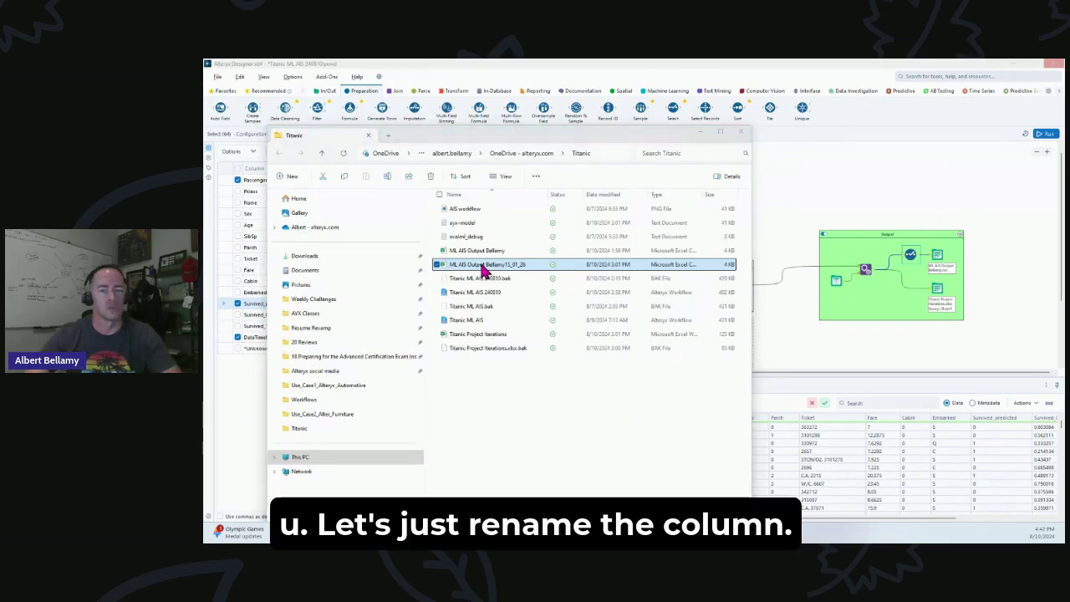
- Change the ML AIS Output CSV's B1 header to Survived, then save and close it
double_click(483, 268)
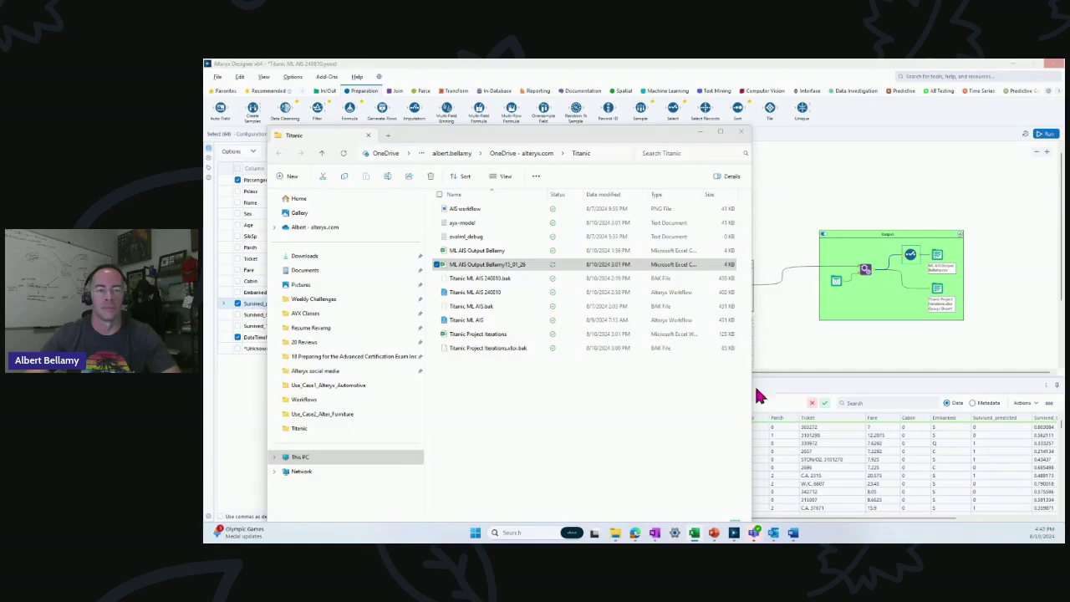
click(435, 224)
drag(541, 201, 492, 200)
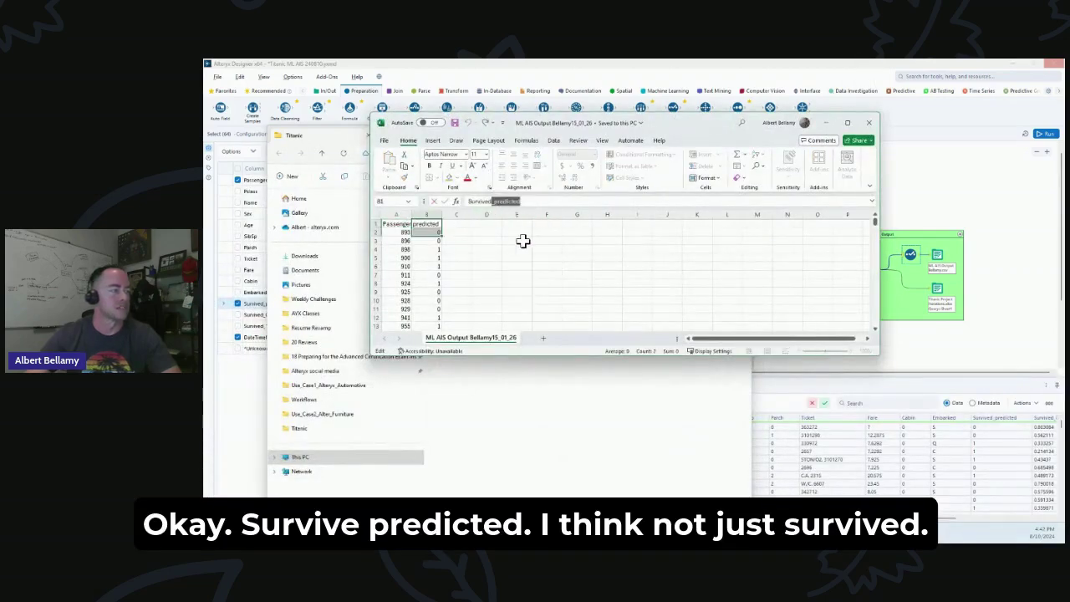
key(BackSpace)
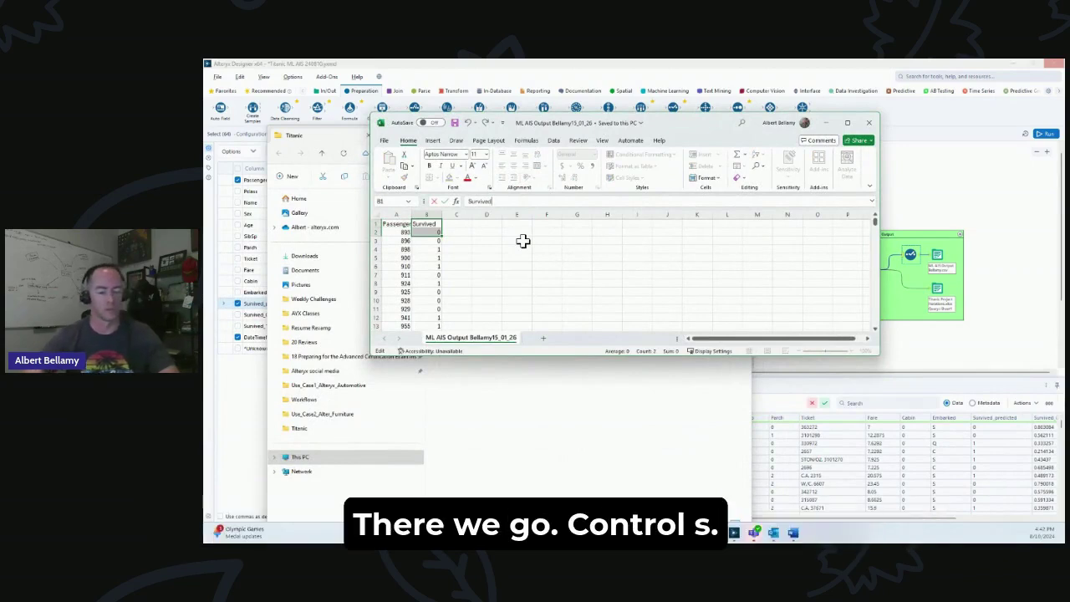
key(ctrl+Return)
key(ctrl+s)
click(869, 123)
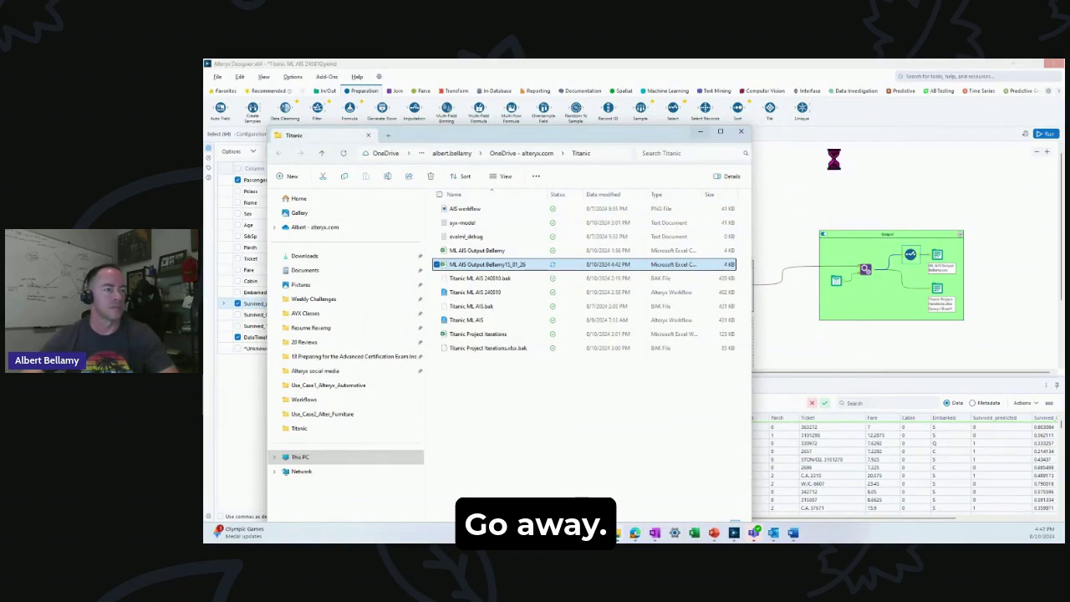
- Leave Alteryx and reload the Kaggle Titanic submissions page in the browser
click(1015, 64)
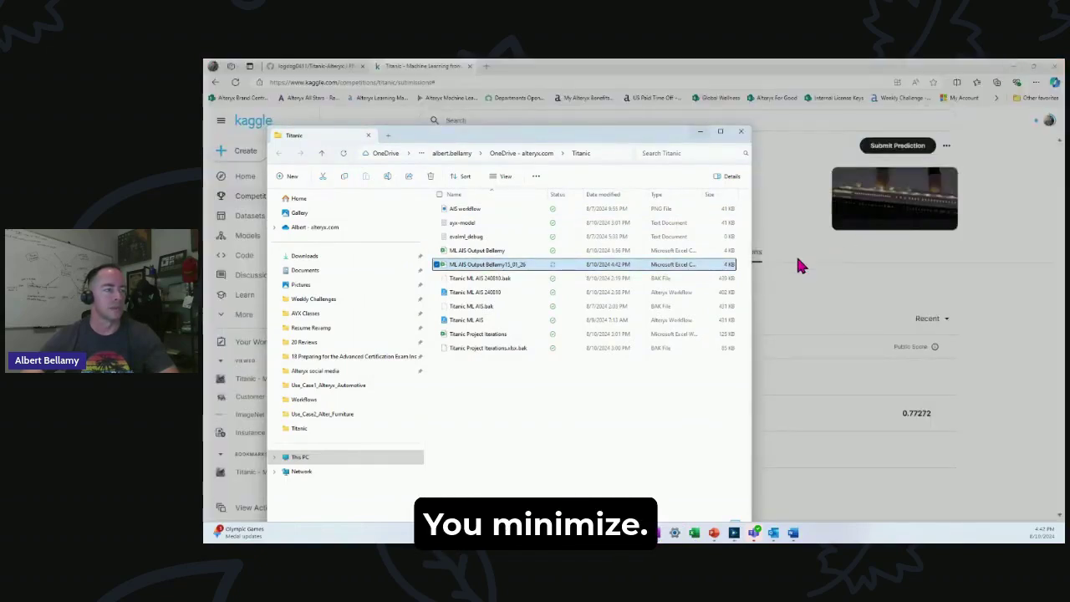
click(607, 67)
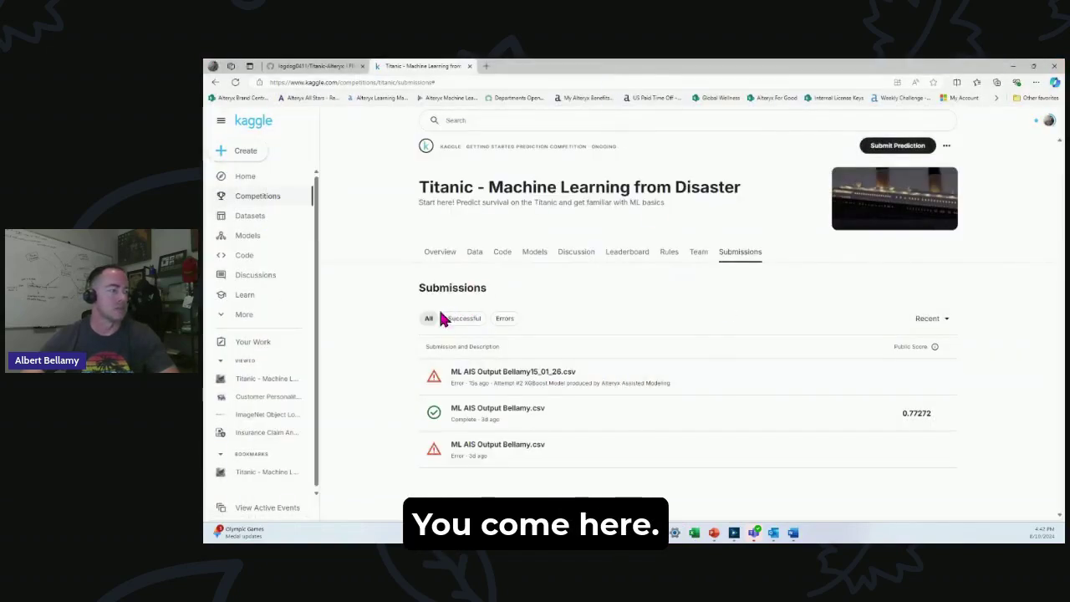
click(215, 82)
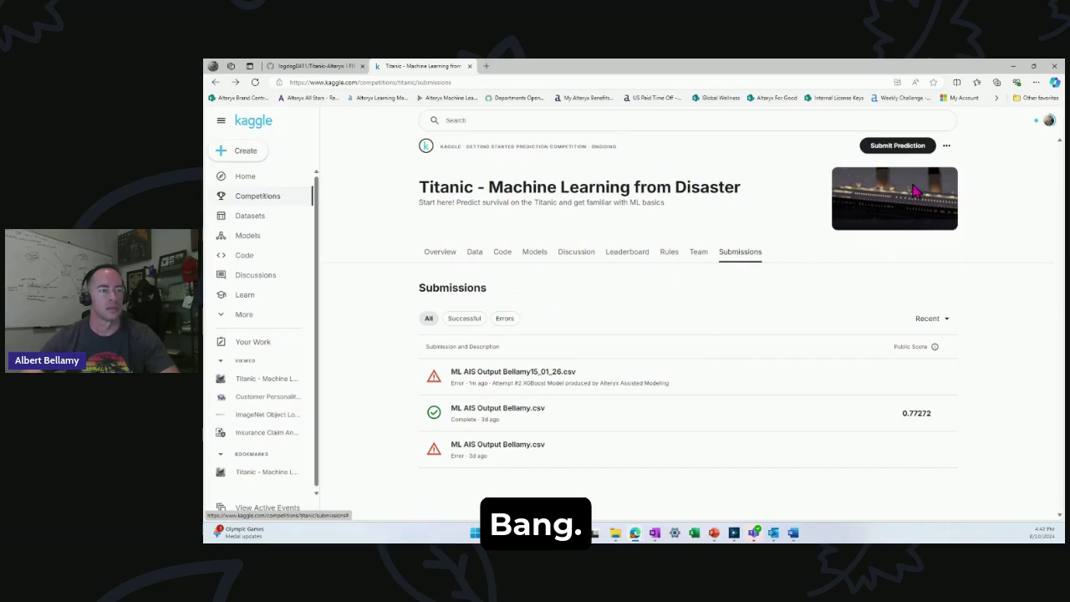
- Submit ML AIS Output Bellamy15_01_26.csv described as 'XGBoost attempt #2', scoring 0.77272
click(900, 148)
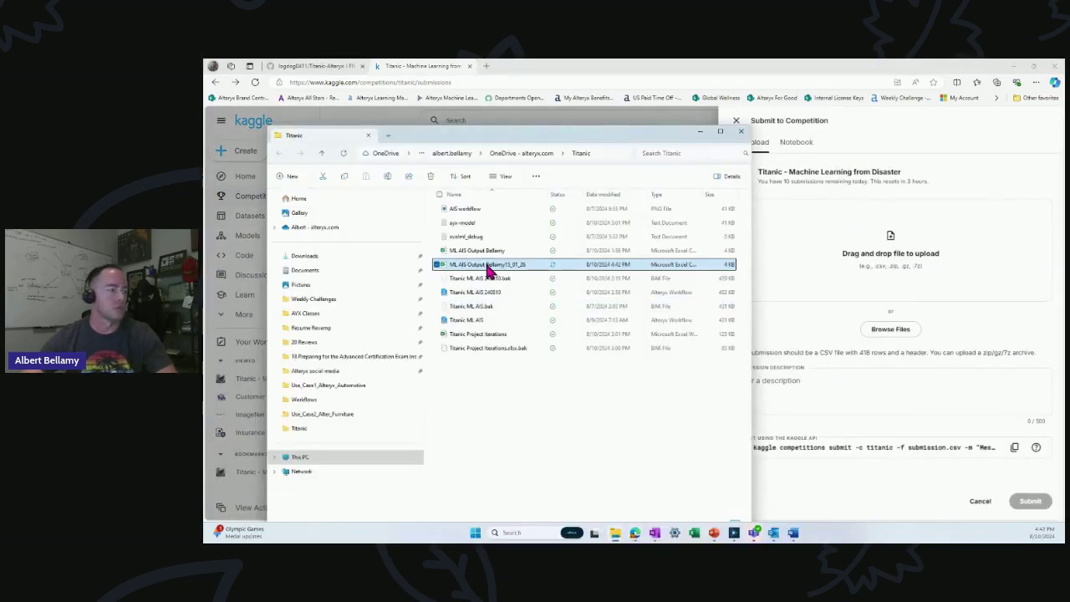
drag(488, 269, 887, 285)
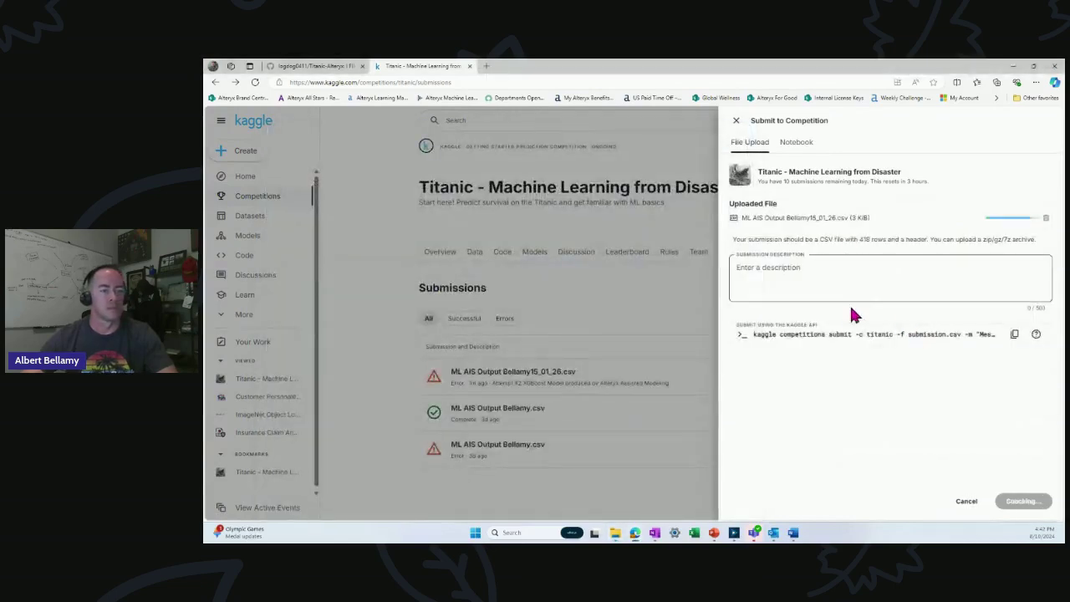
click(828, 274)
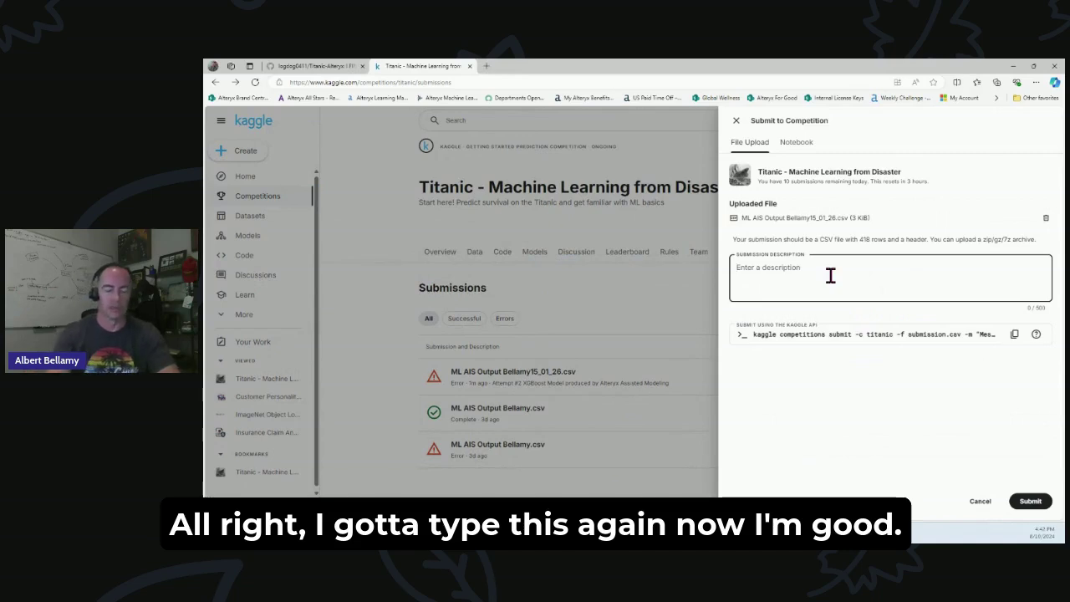
text(XGB)
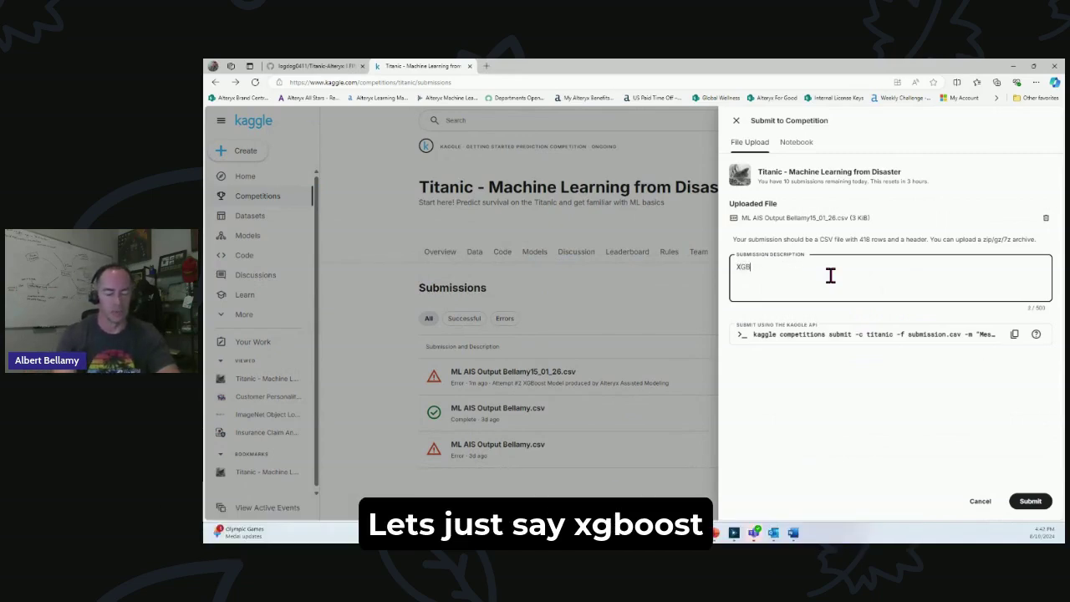
text(oost atta)
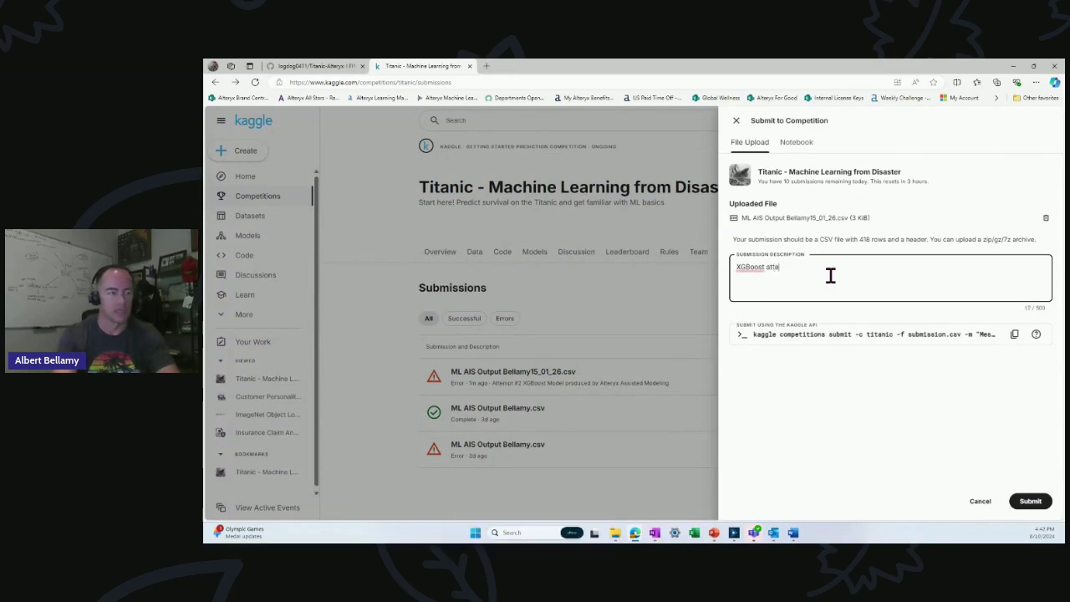
key(BackSpace)
text(empo)
key(BackSpace)
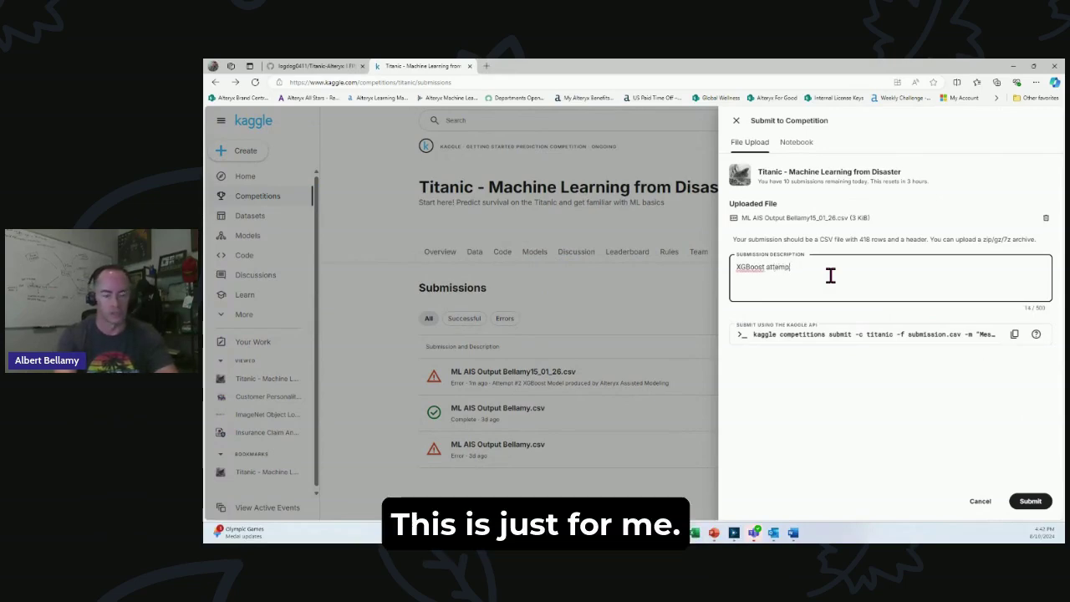
text(t #2)
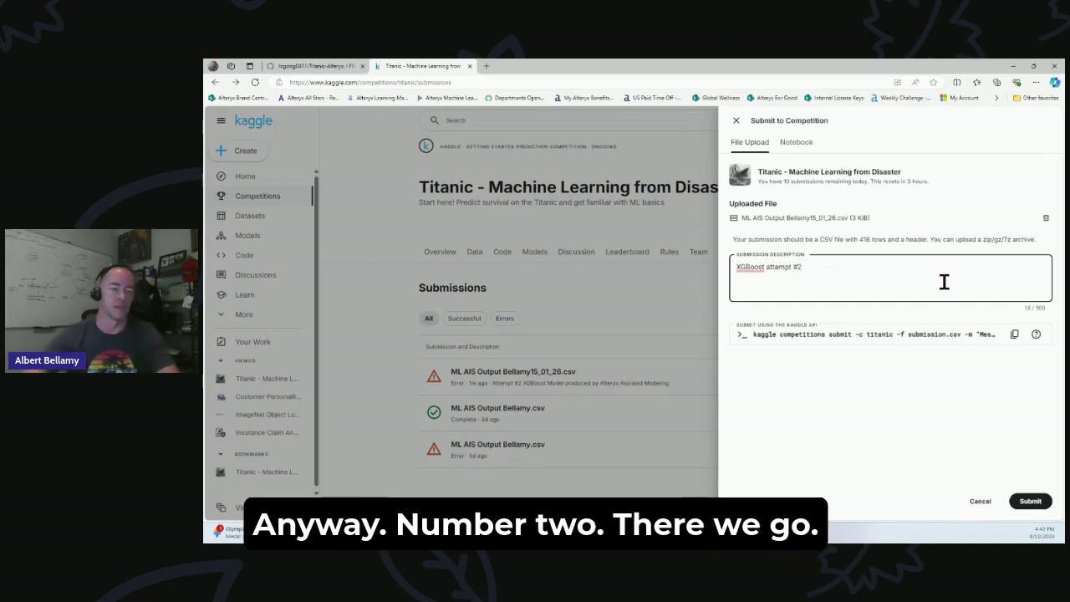
click(1032, 502)
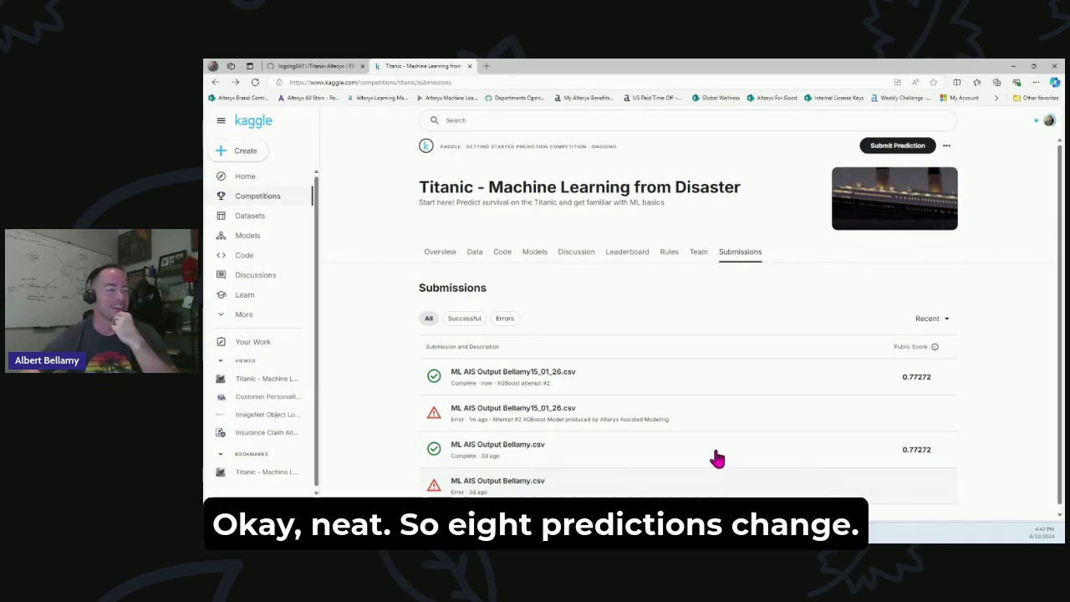
click(1013, 65)
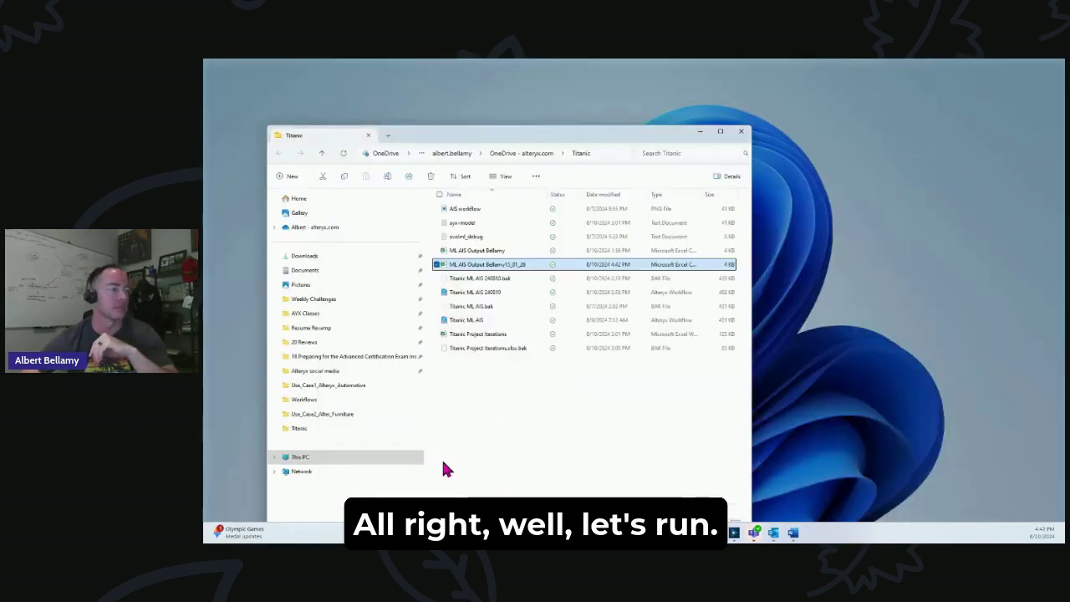
- Restore Alteryx and view New Workflow6, where 385 predictions match and 33 differ
click(699, 132)
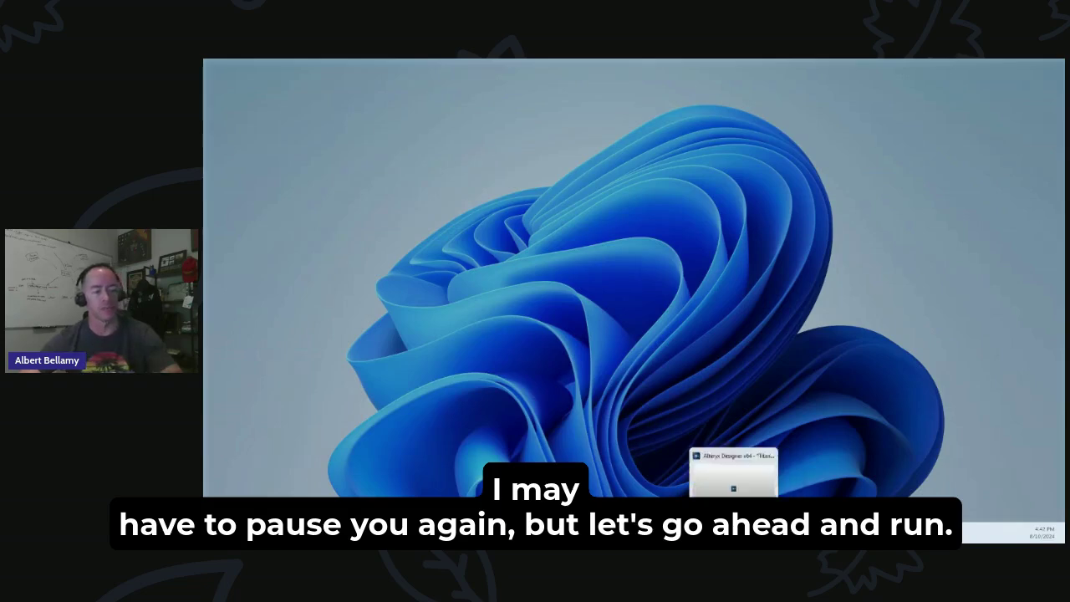
click(752, 456)
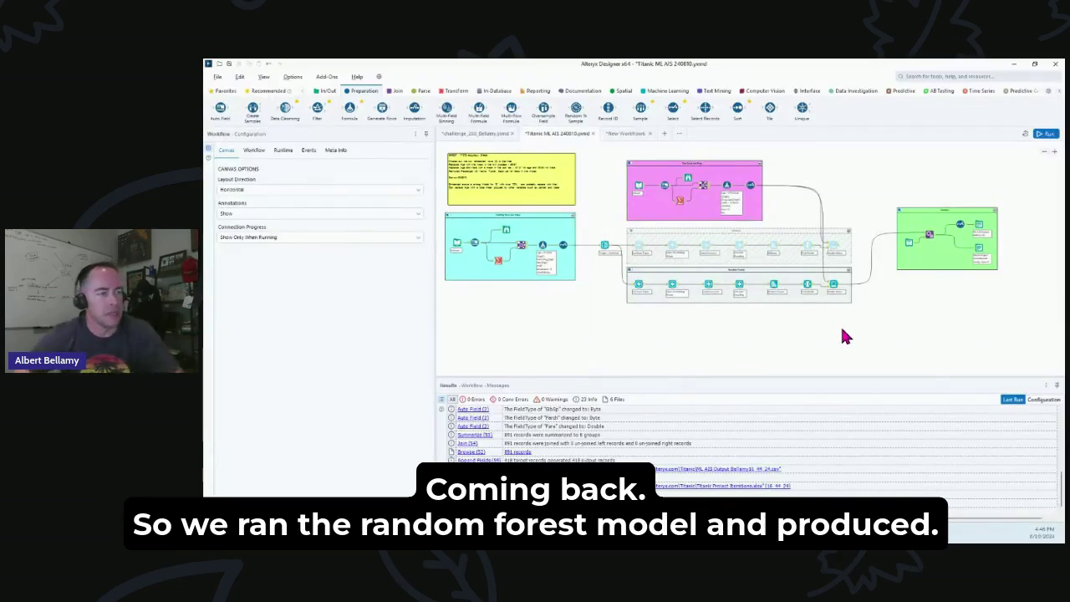
scroll(841, 326, up, 2)
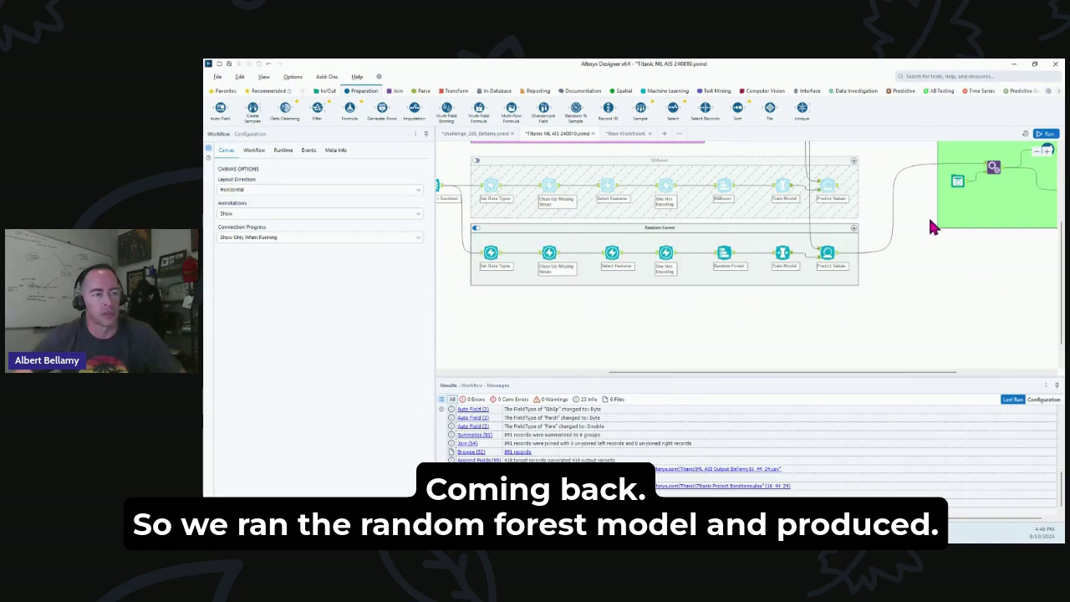
click(627, 135)
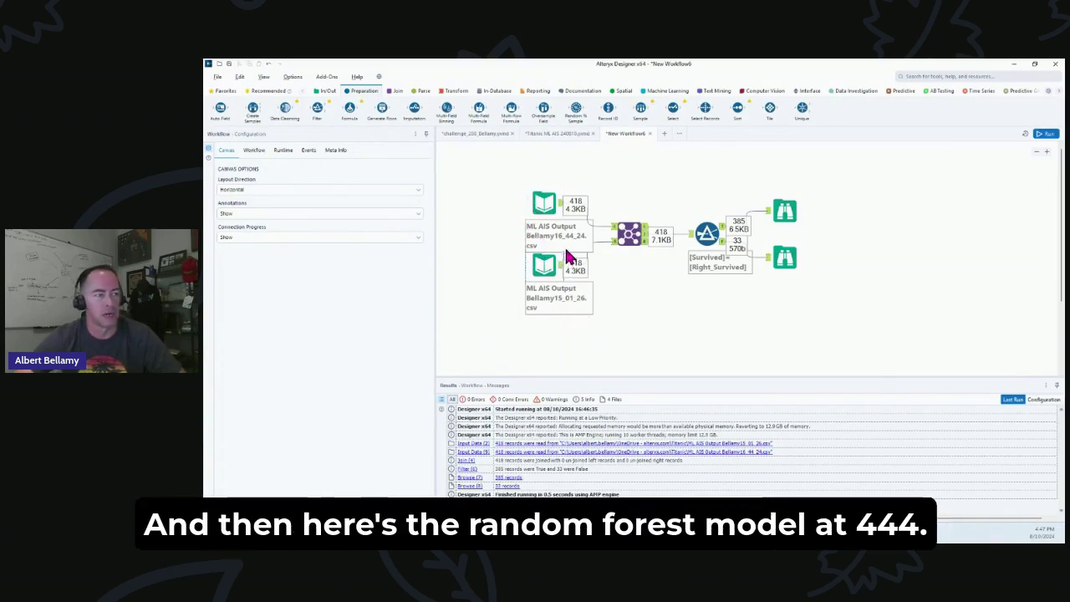
- Select the ML AIS Output Bellamy16_44_24 input, then minimize Alteryx Designer
click(542, 212)
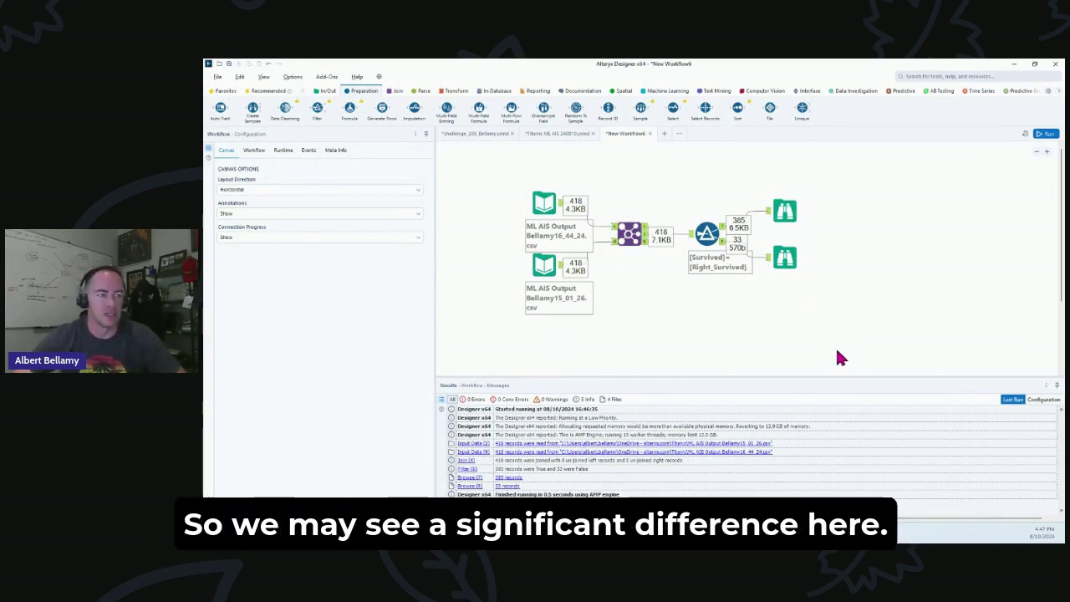
click(1015, 70)
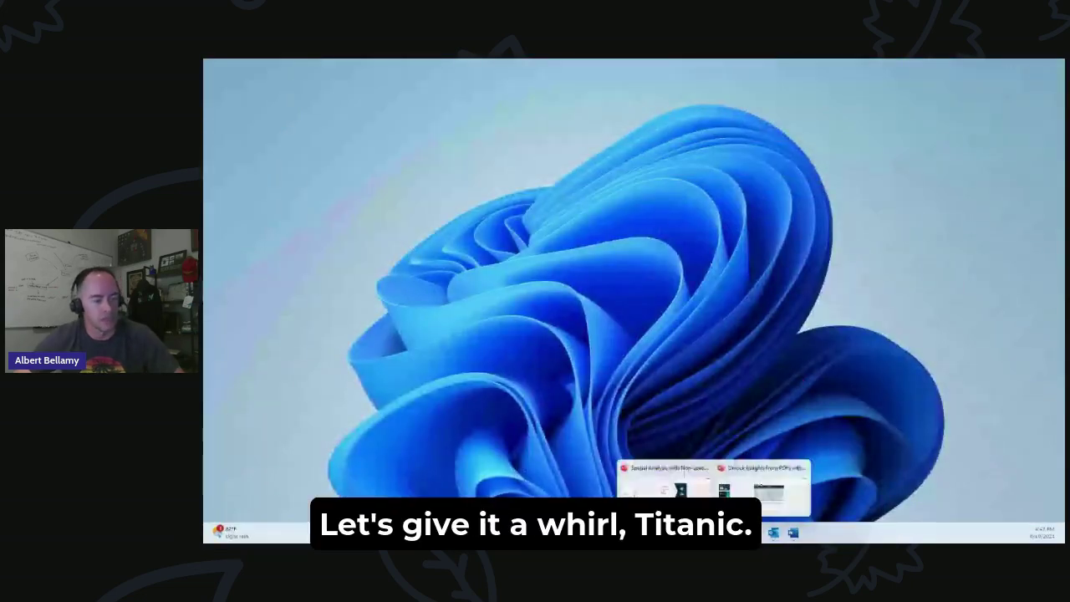
- Start a new Kaggle submission and upload ML AIS Output Bellamy16_44_24.csv from the Titanic folder
mouse_move(655, 532)
click(638, 458)
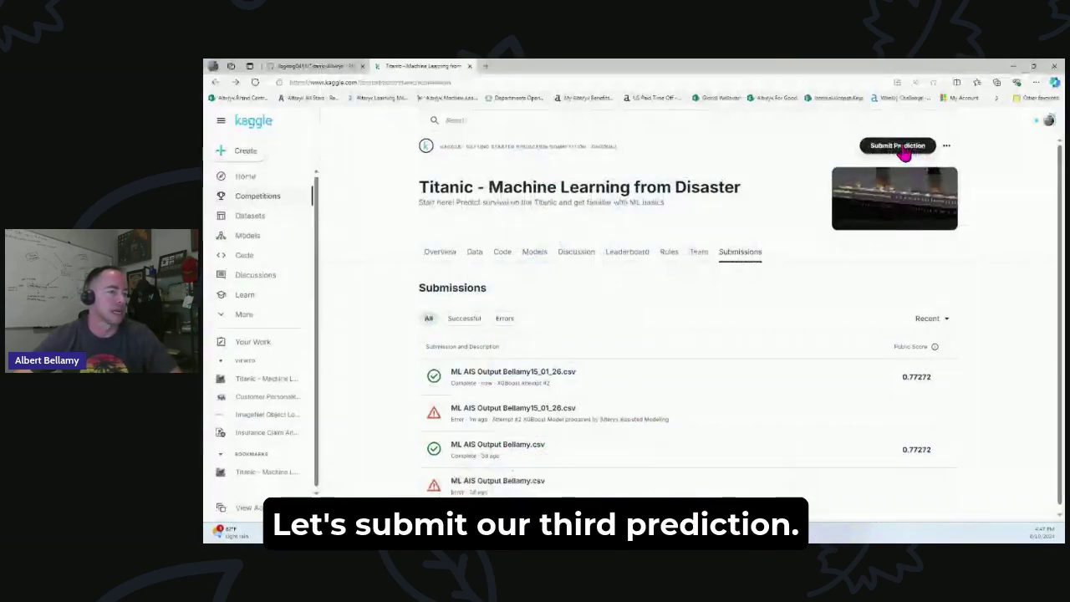
click(899, 146)
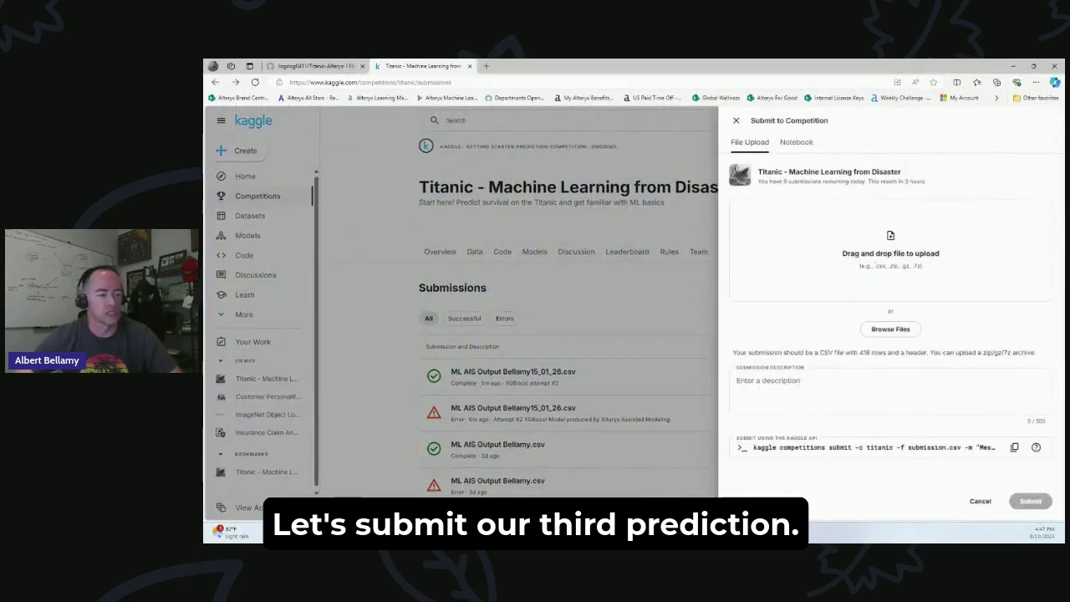
mouse_move(620, 535)
click(729, 485)
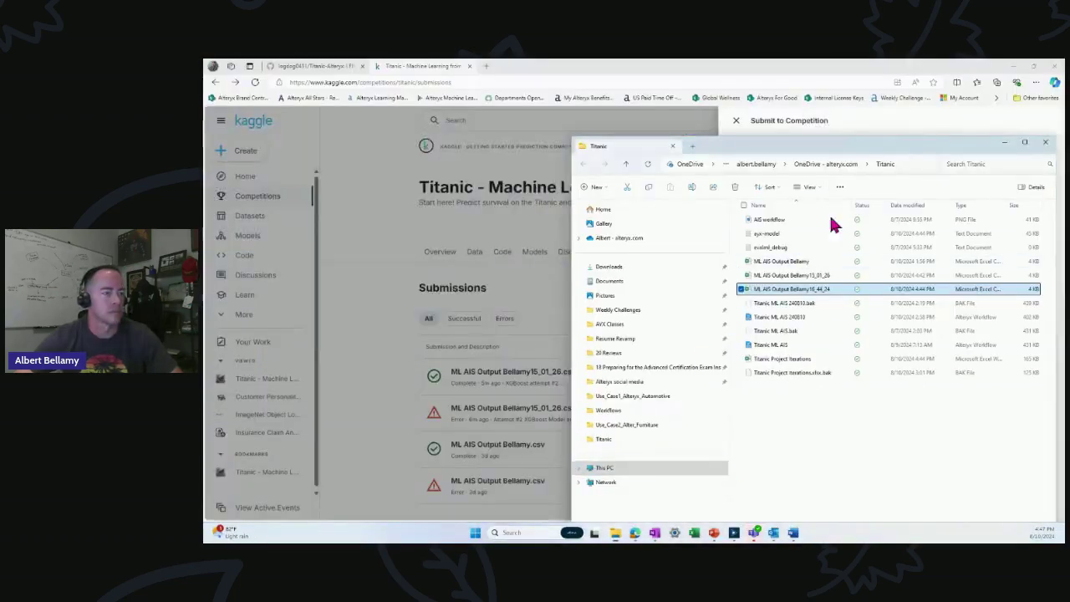
drag(877, 148, 597, 153)
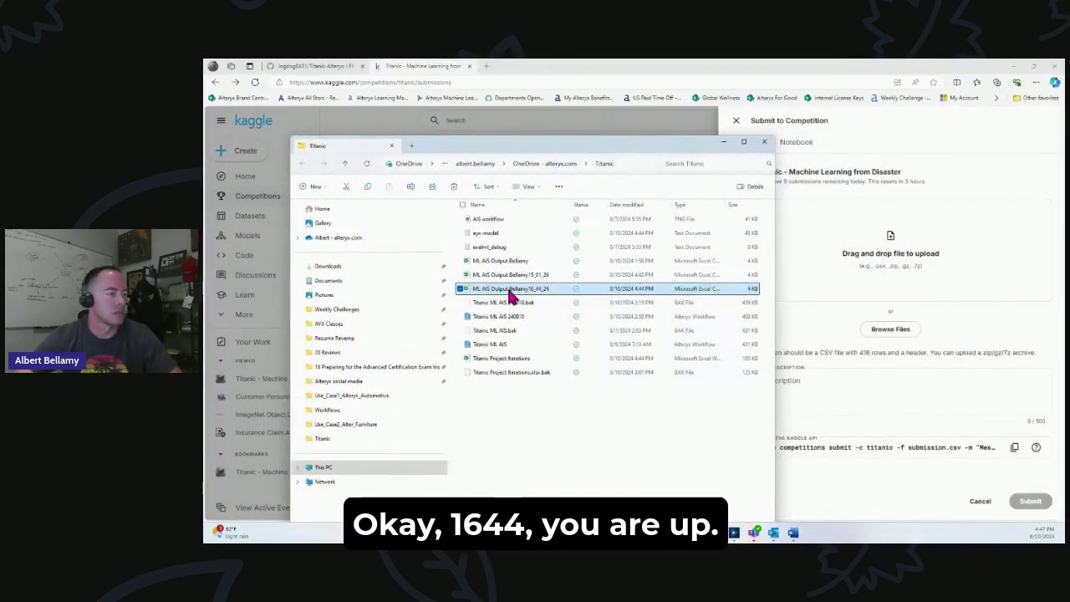
drag(511, 293, 850, 255)
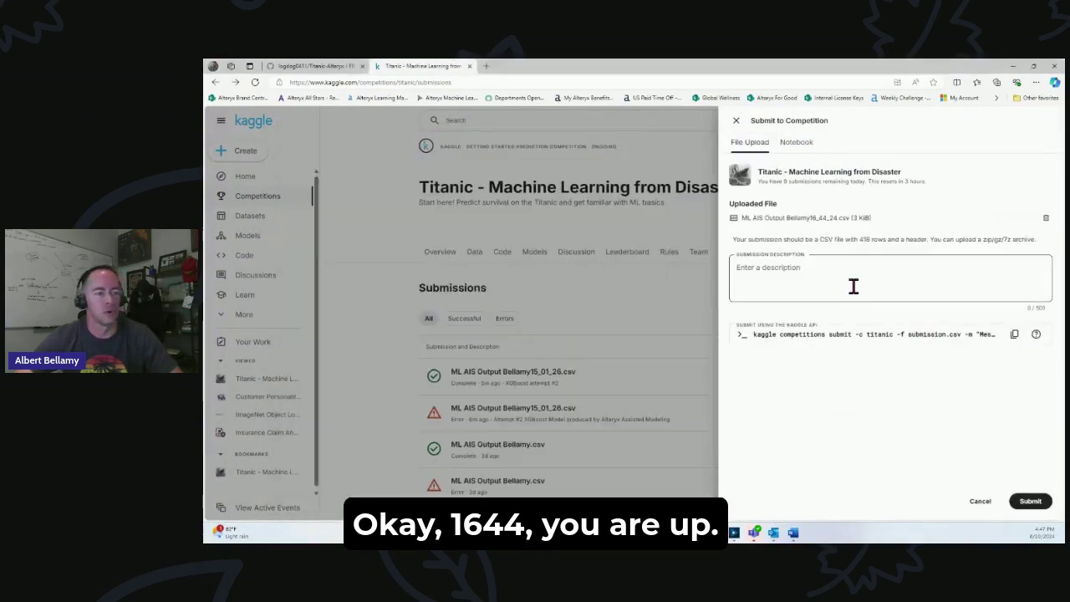
- Describe the submission as 'Attempt #3: Random Forest Model' and submit it
click(851, 285)
text(Attempt #3)
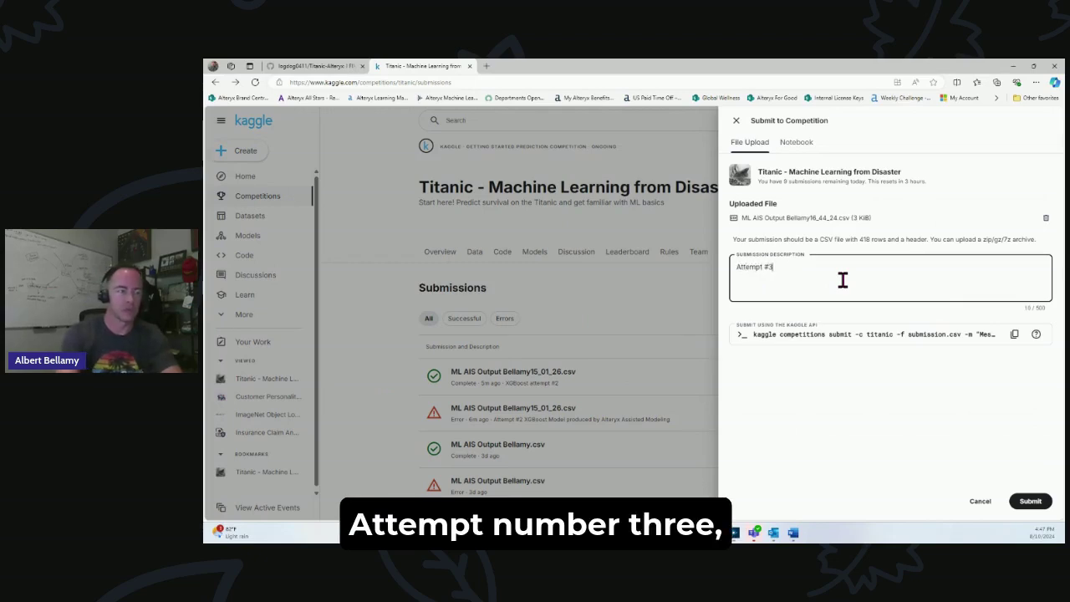
text(: Rando)
key(BackSpace)
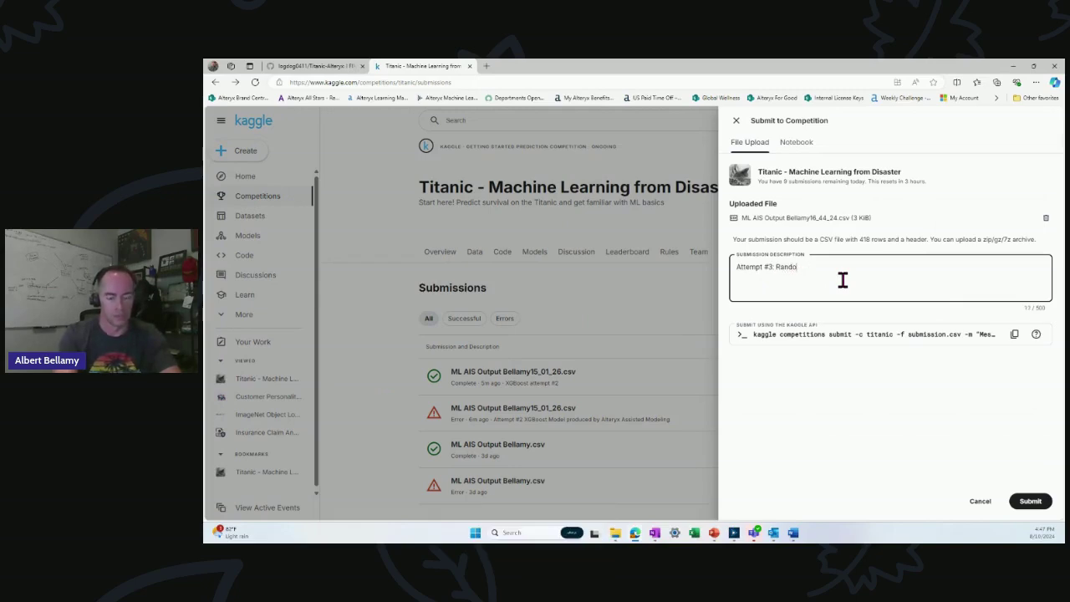
text(m Forest Model)
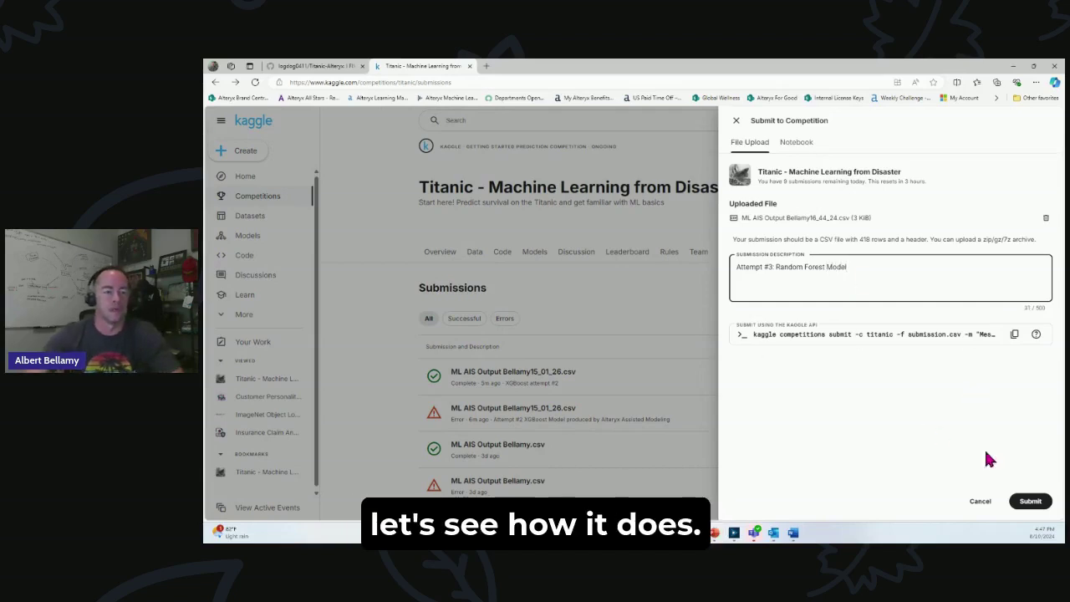
click(1026, 505)
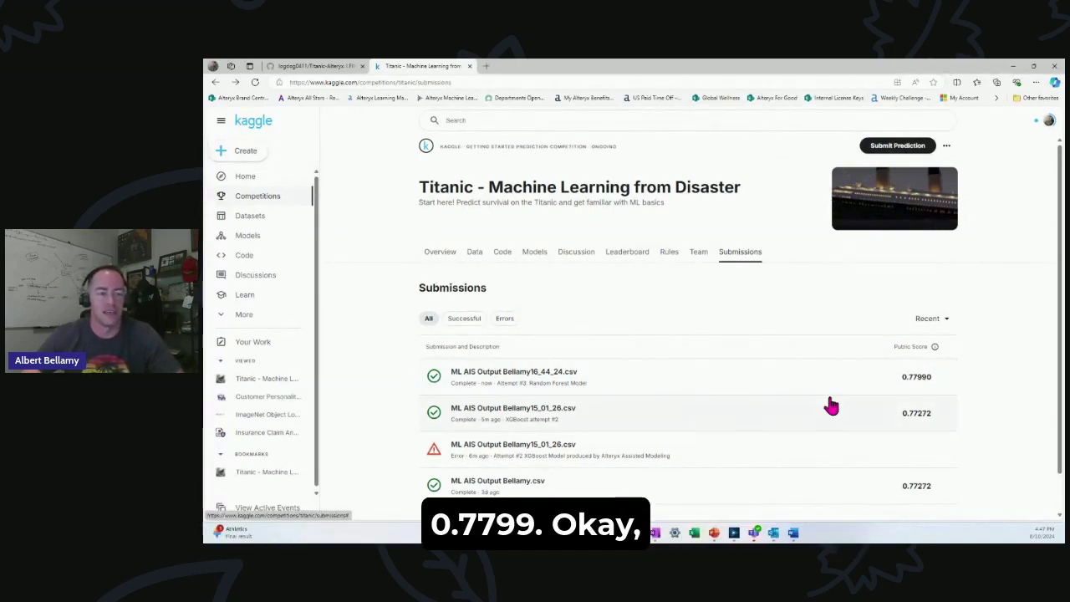
- Go to the leaderboard at the new entry, ranked 3353 with score 0.77990
click(522, 380)
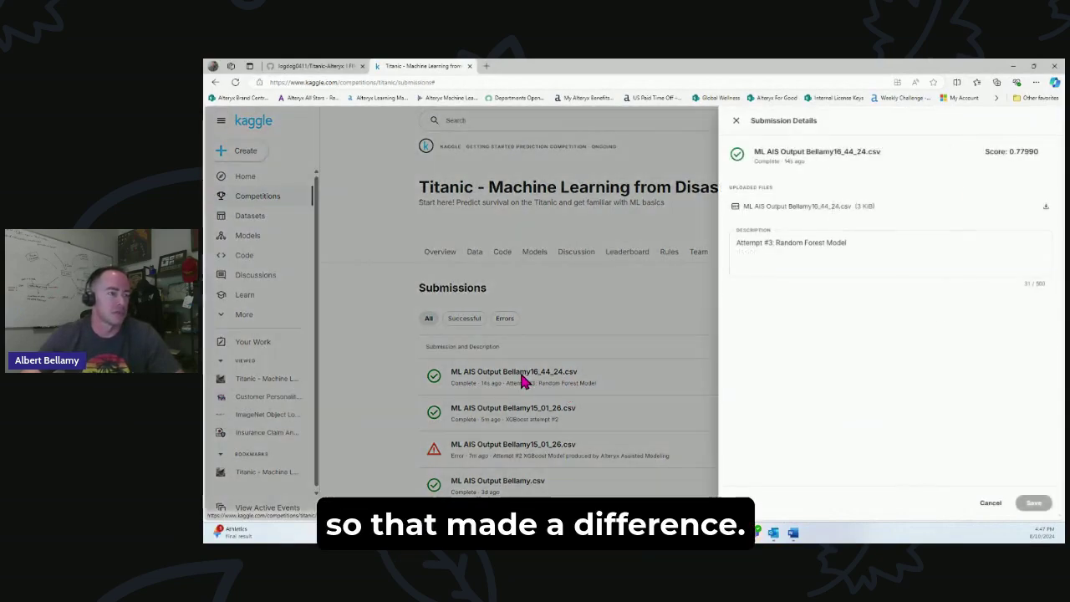
click(379, 311)
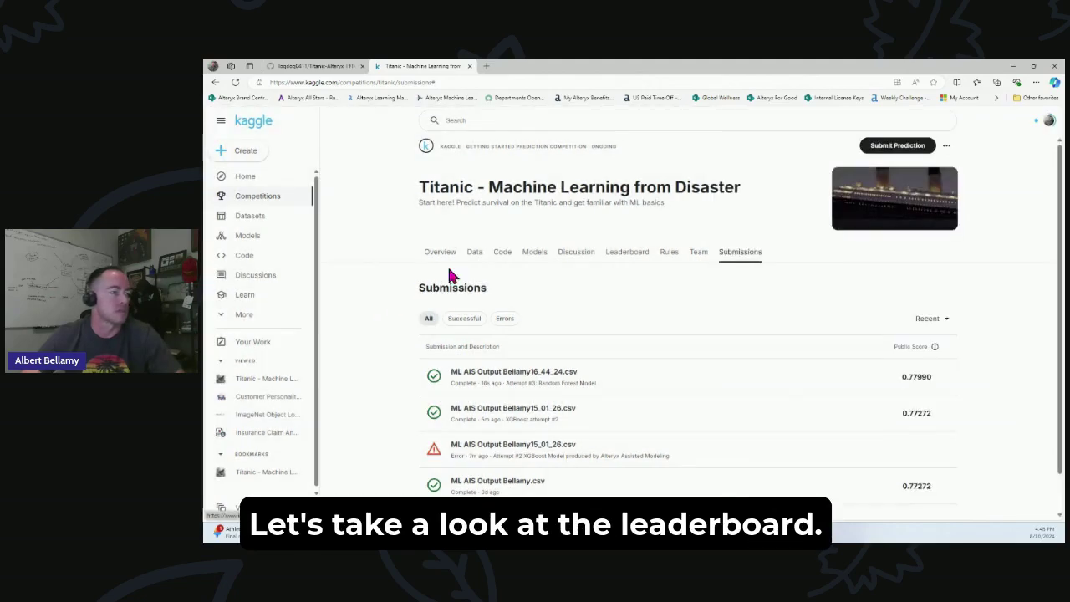
click(632, 259)
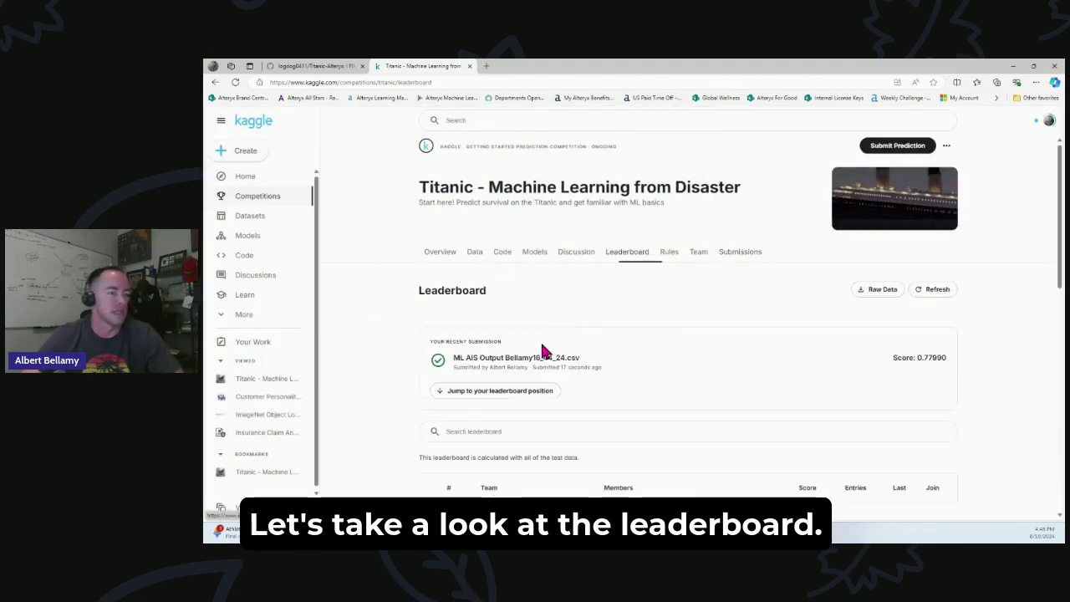
click(497, 392)
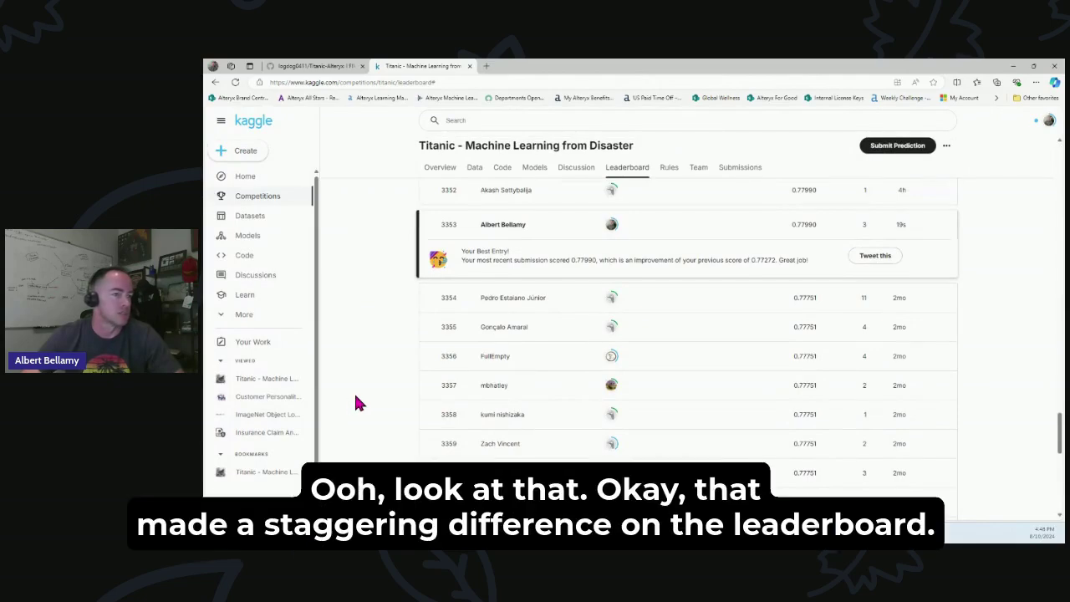
scroll(355, 404, up, 2)
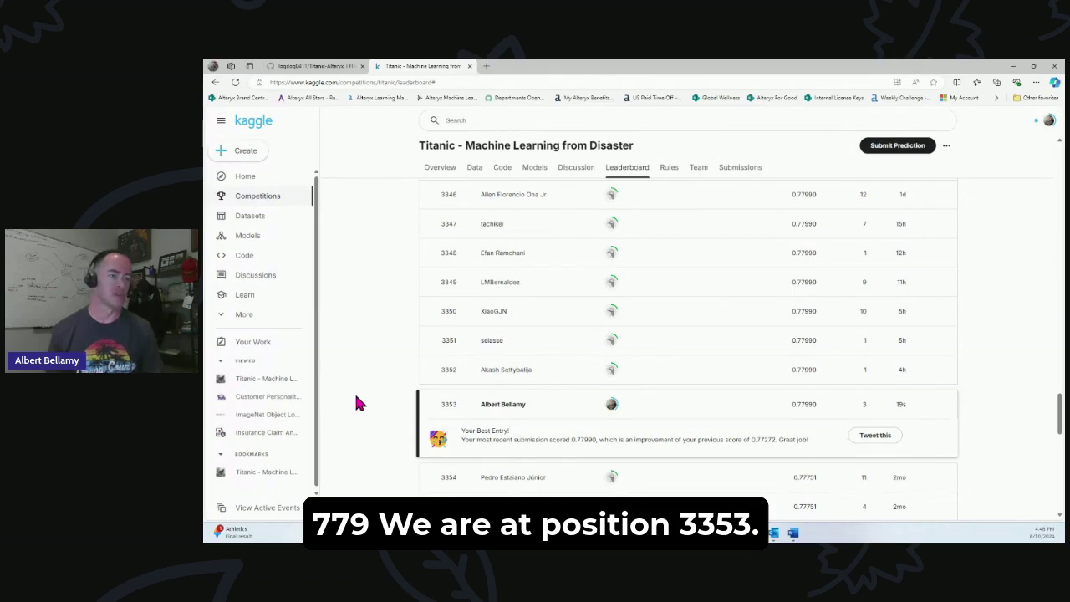
- Scroll the leaderboard up to the top ranks and back down to rank 3353
scroll(358, 402, up, 15)
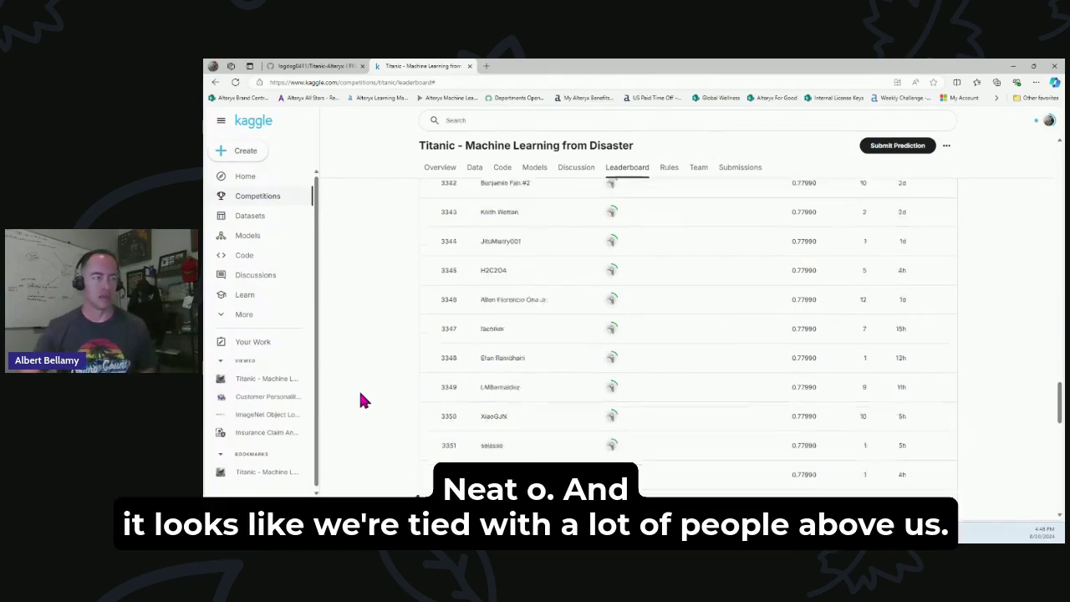
scroll(360, 393, down, 2)
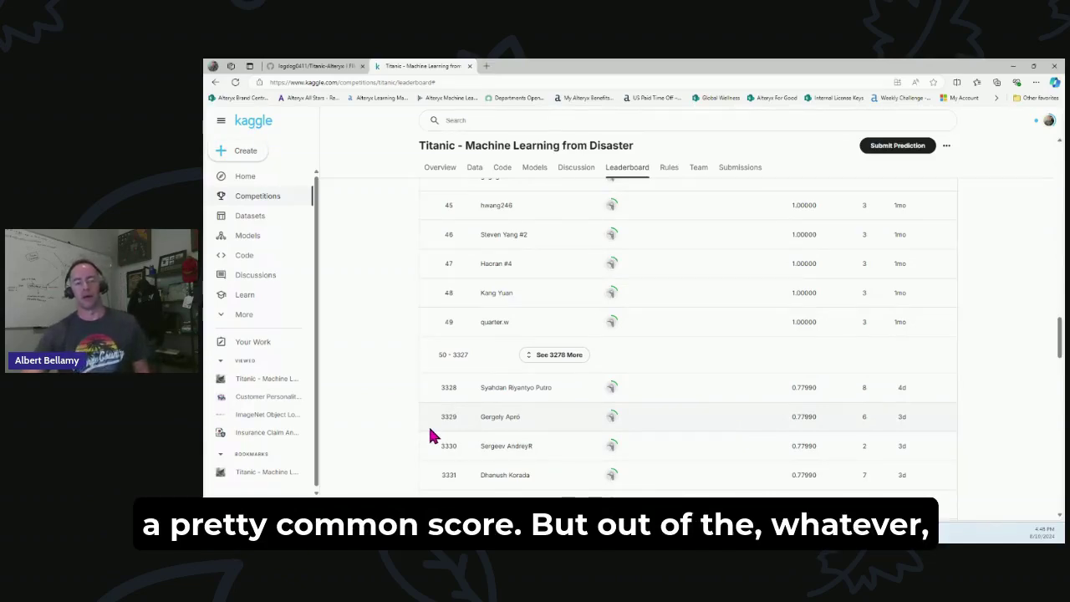
scroll(376, 425, up, 5)
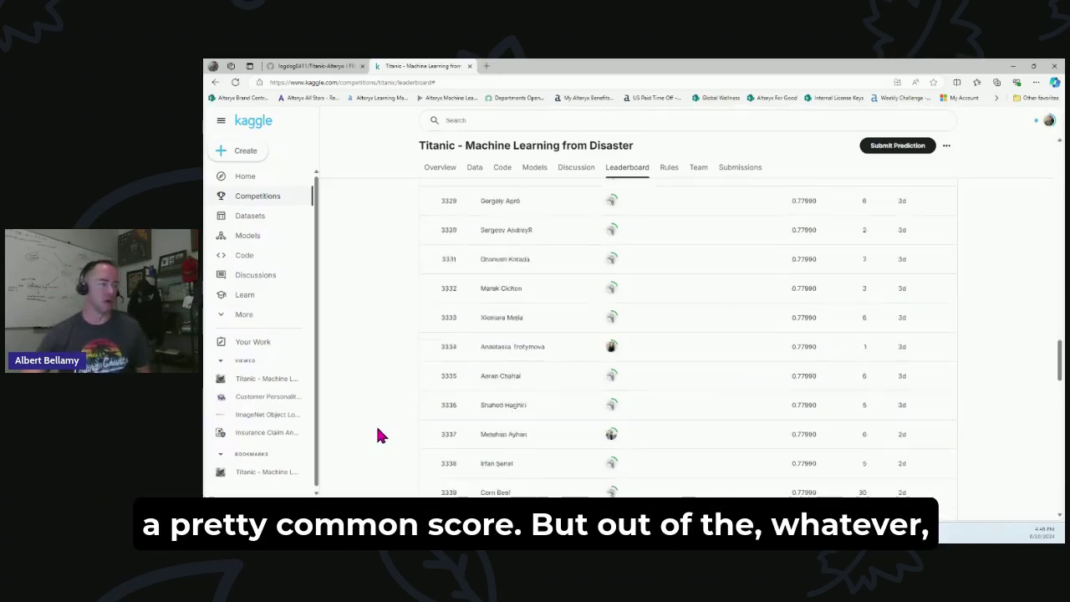
scroll(373, 429, up, 10)
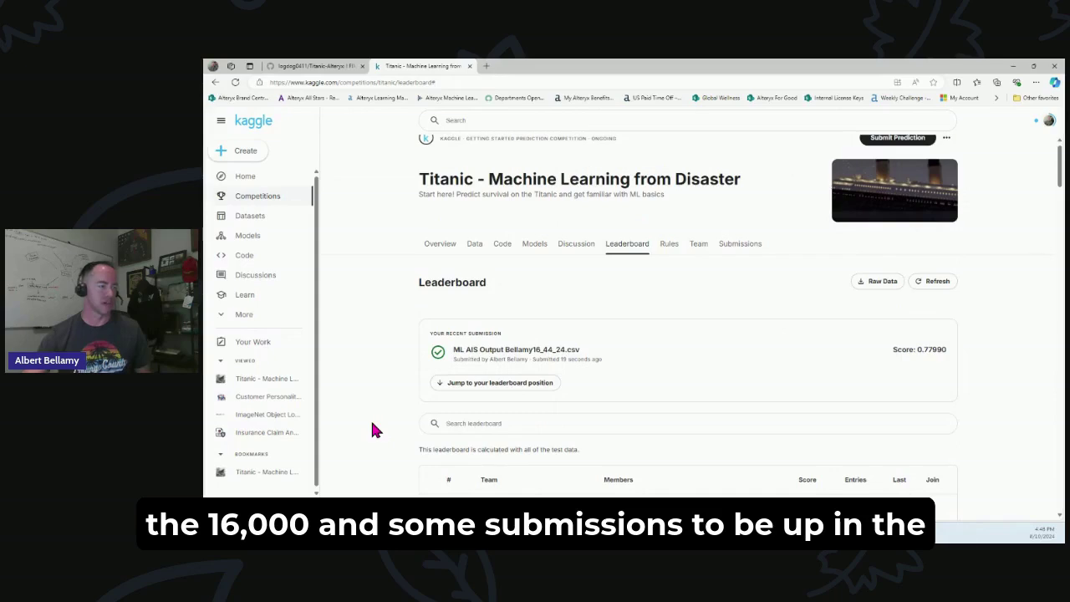
scroll(374, 430, down, 10)
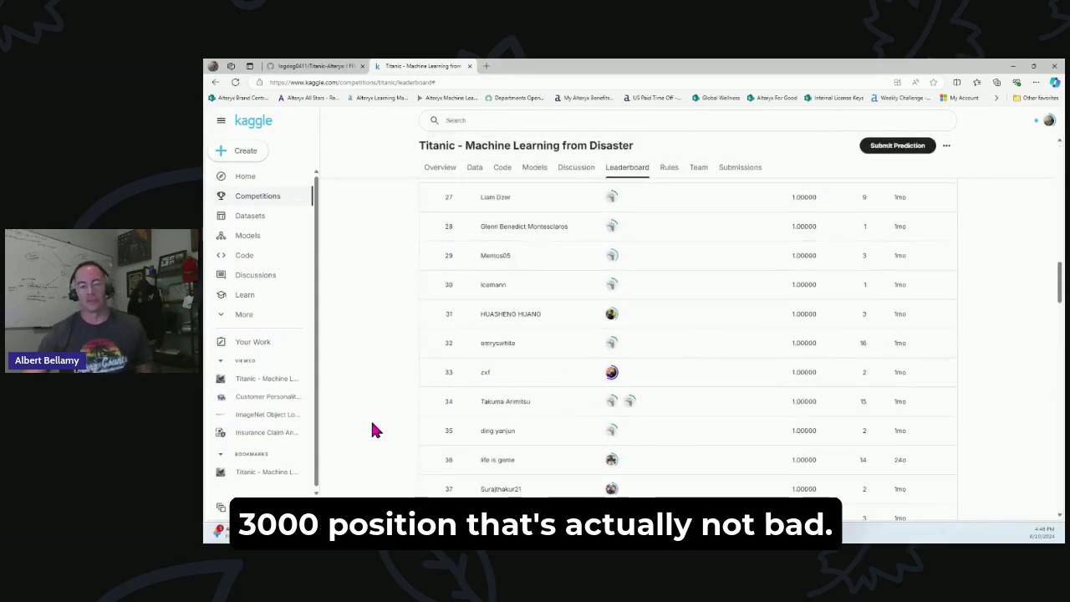
scroll(373, 430, down, 4)
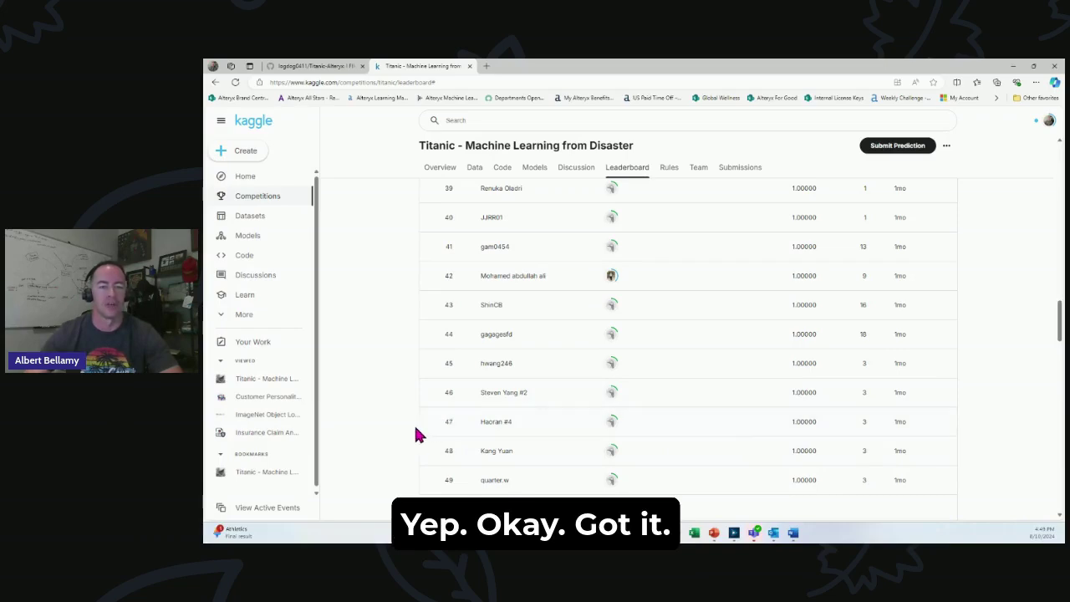
scroll(382, 440, down, 20)
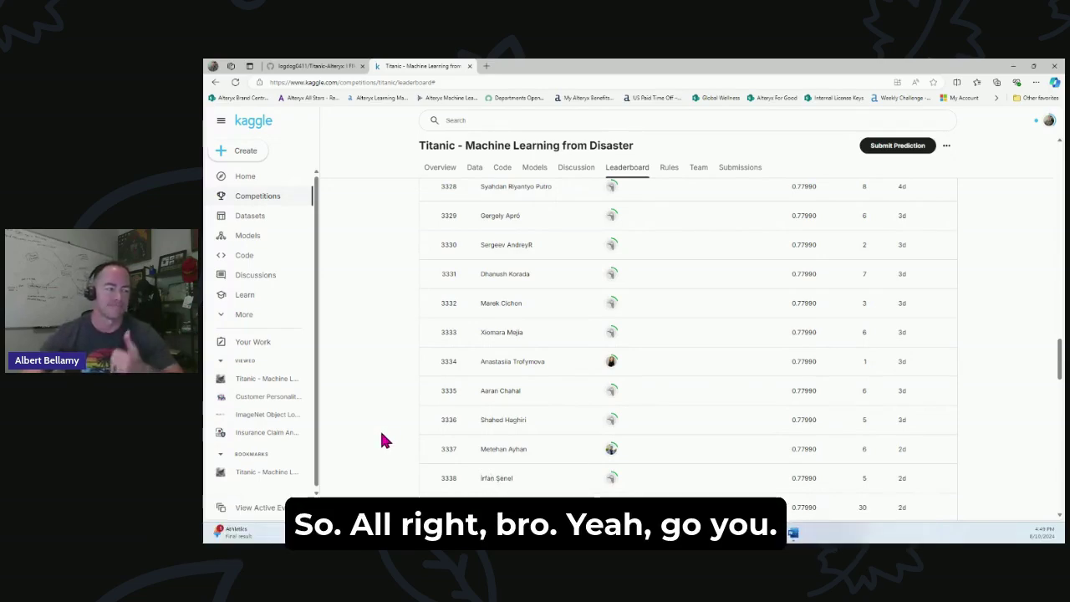
scroll(380, 427, down, 4)
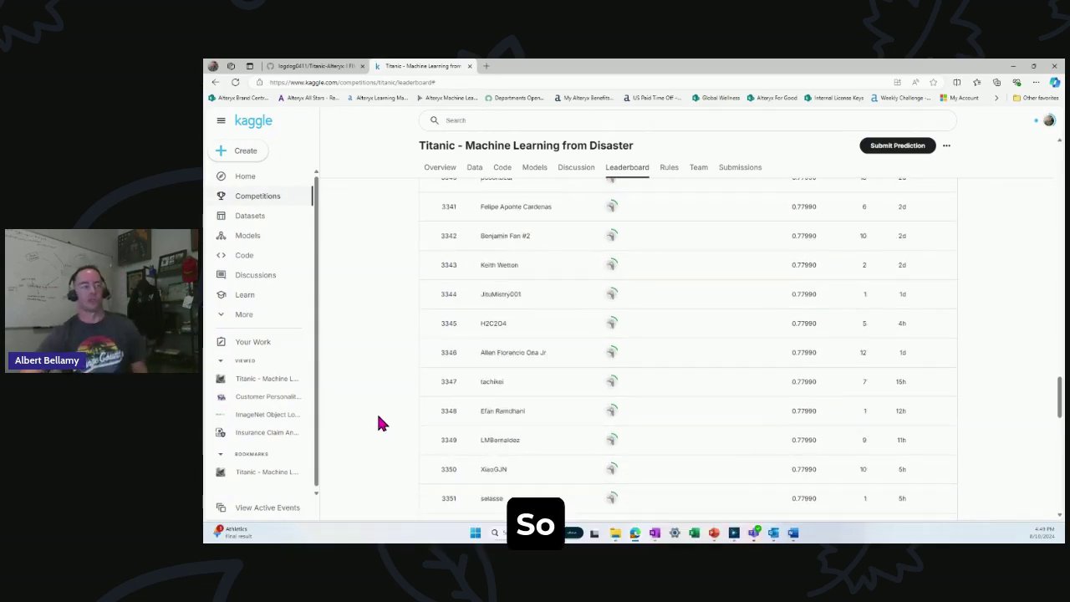
scroll(378, 424, down, 2)
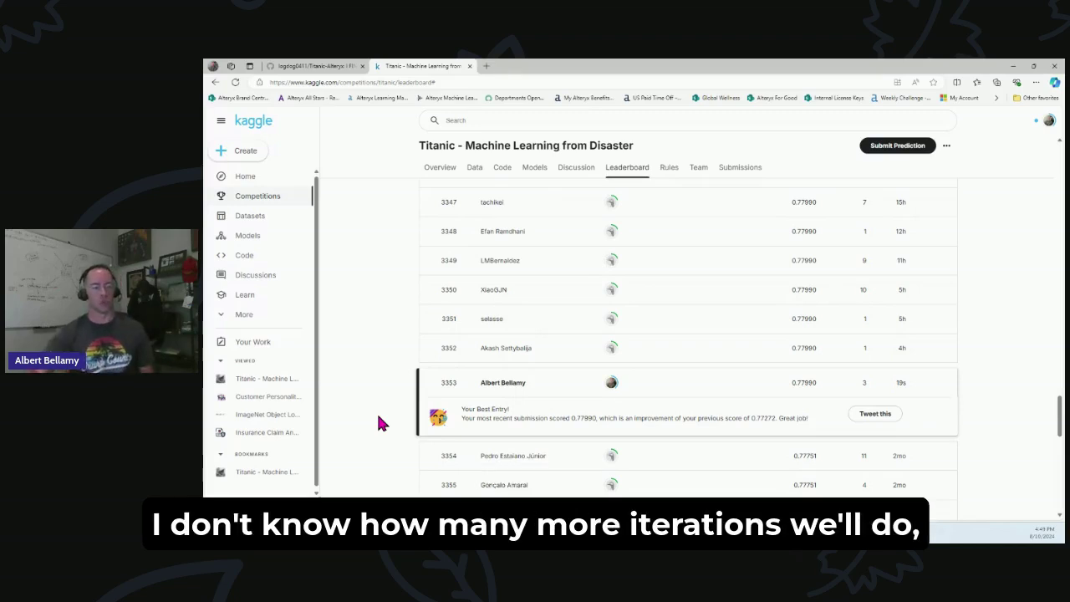
- Back in Alteryx, show the Predictive tools and switch to the Titanic ML AIS 240810 workflow
key(alt+Tab)
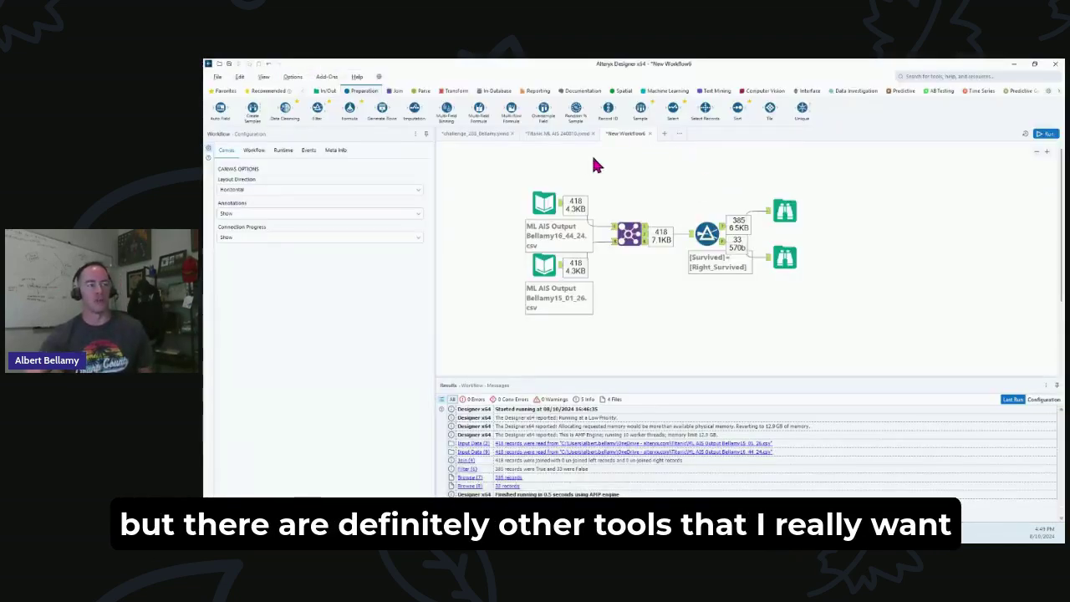
click(903, 90)
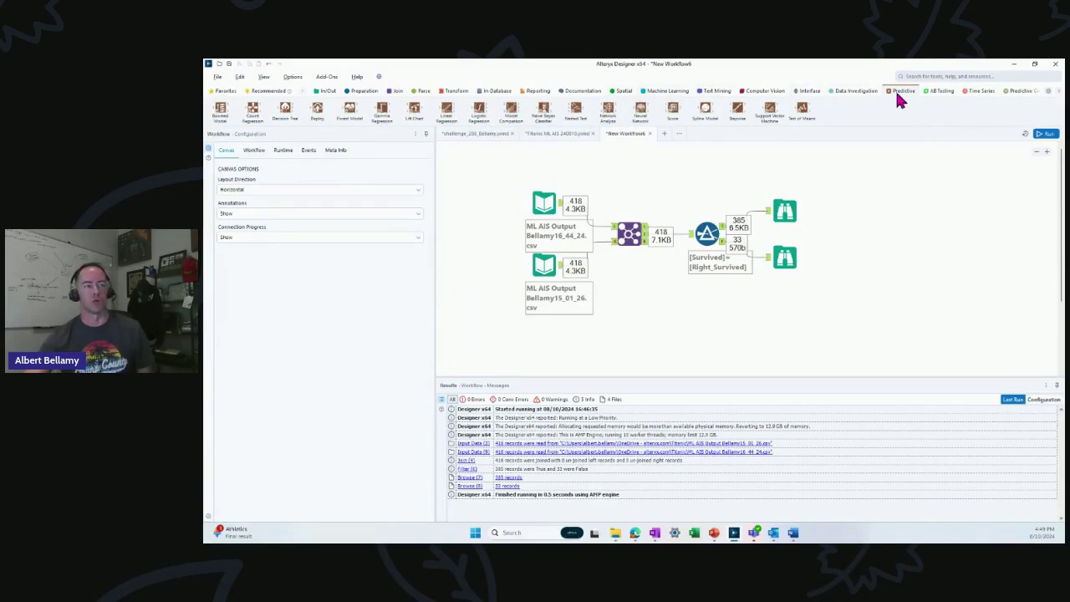
click(559, 134)
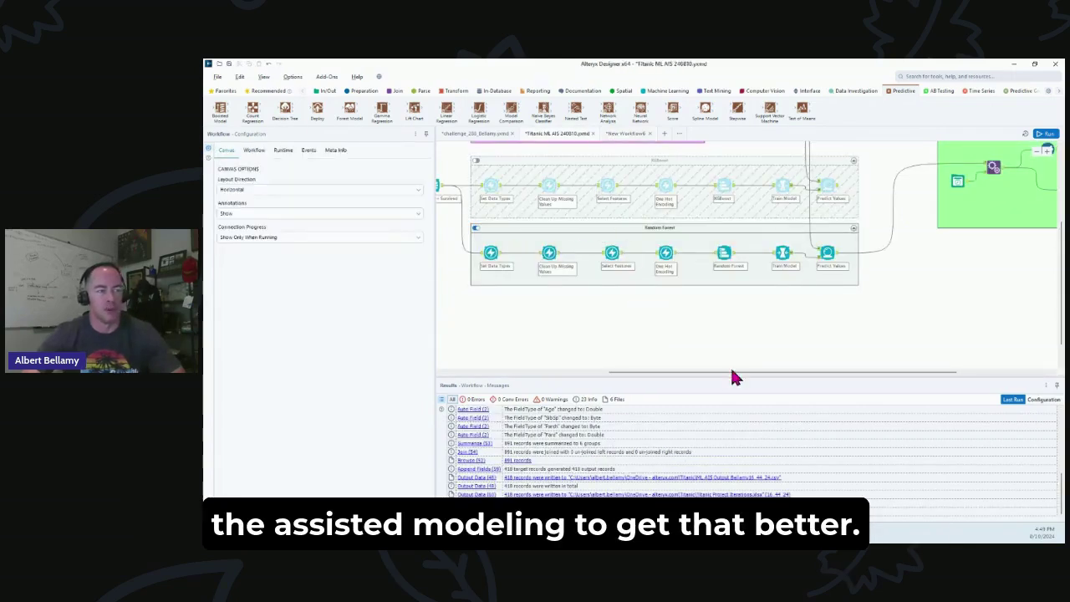
drag(726, 376, 588, 376)
scroll(607, 356, up, 2)
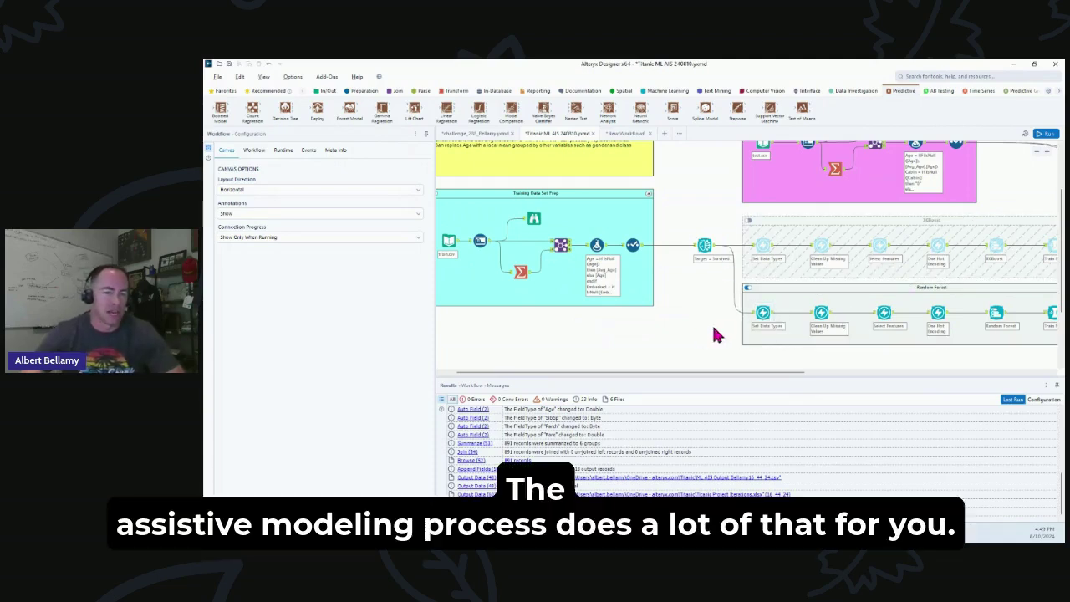
scroll(675, 338, up, 2)
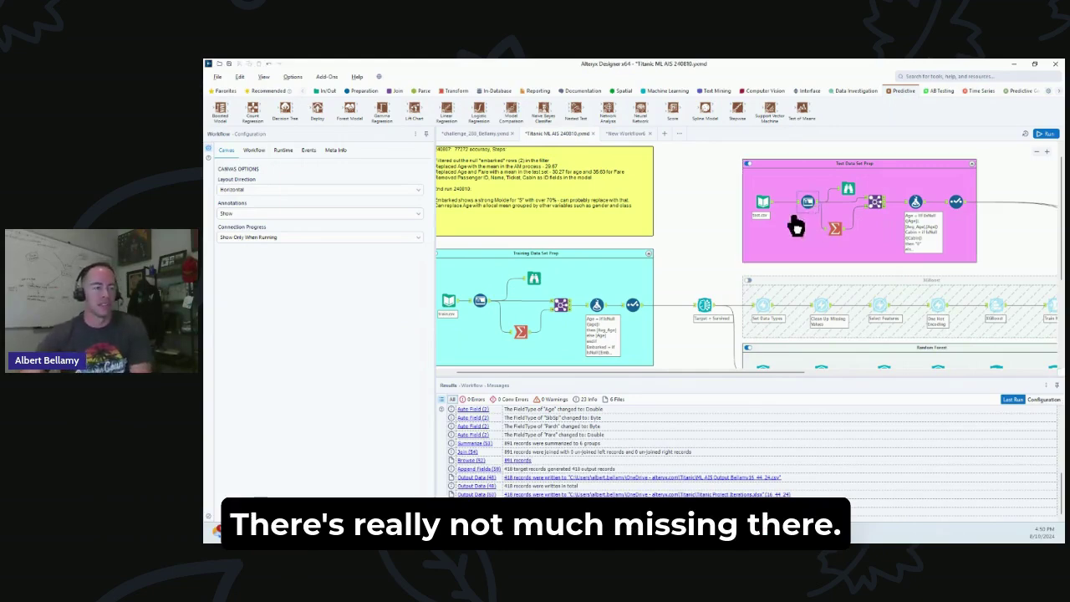
drag(722, 375, 751, 378)
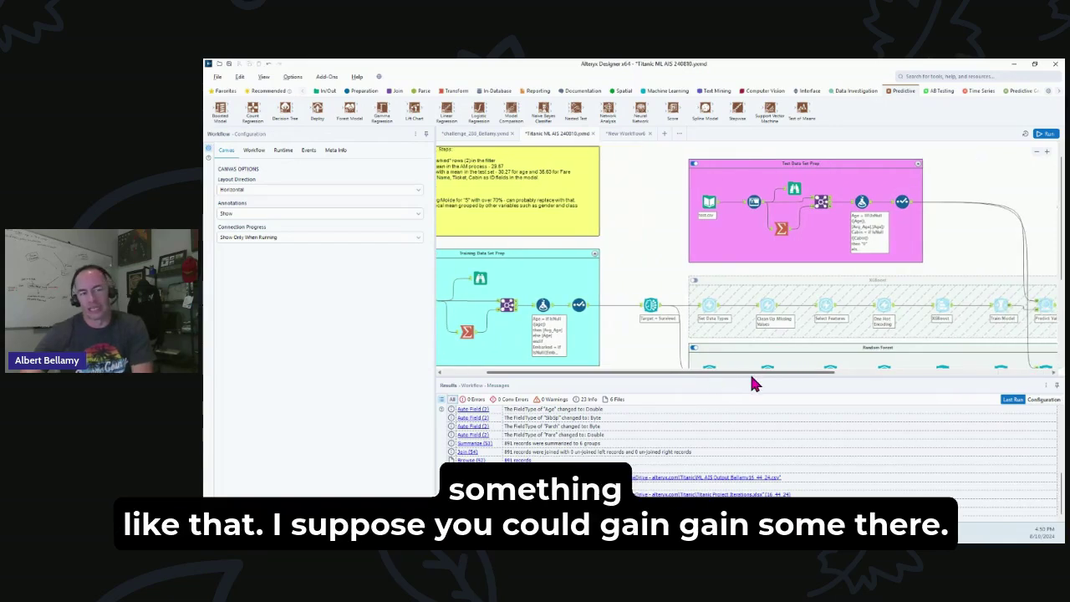
mouse_move(710, 376)
mouse_down()
mouse_move(760, 381)
mouse_move(701, 384)
mouse_up()
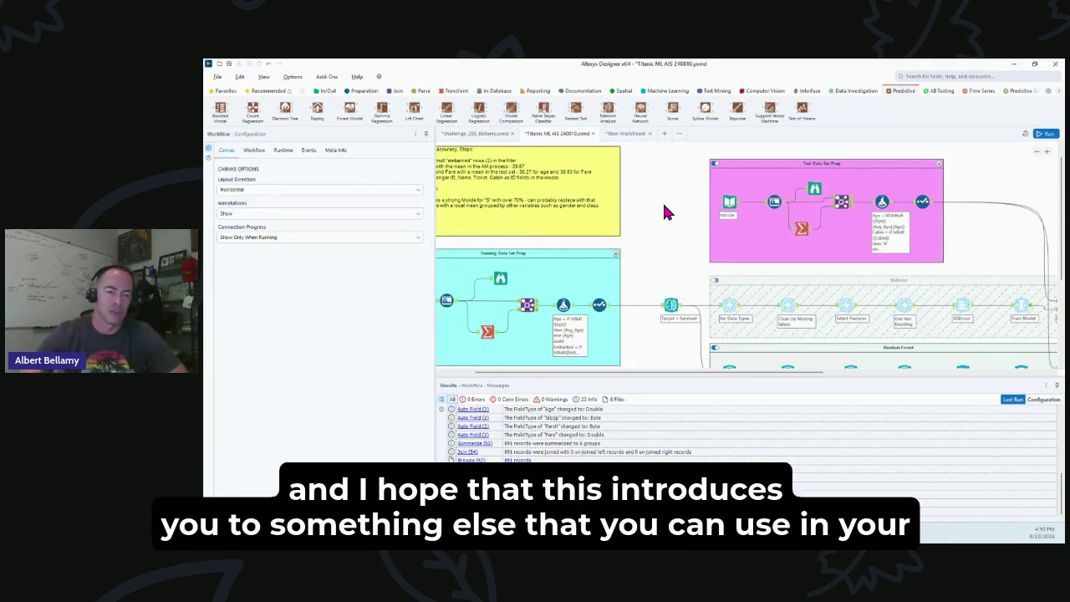
scroll(694, 203, down, 4)
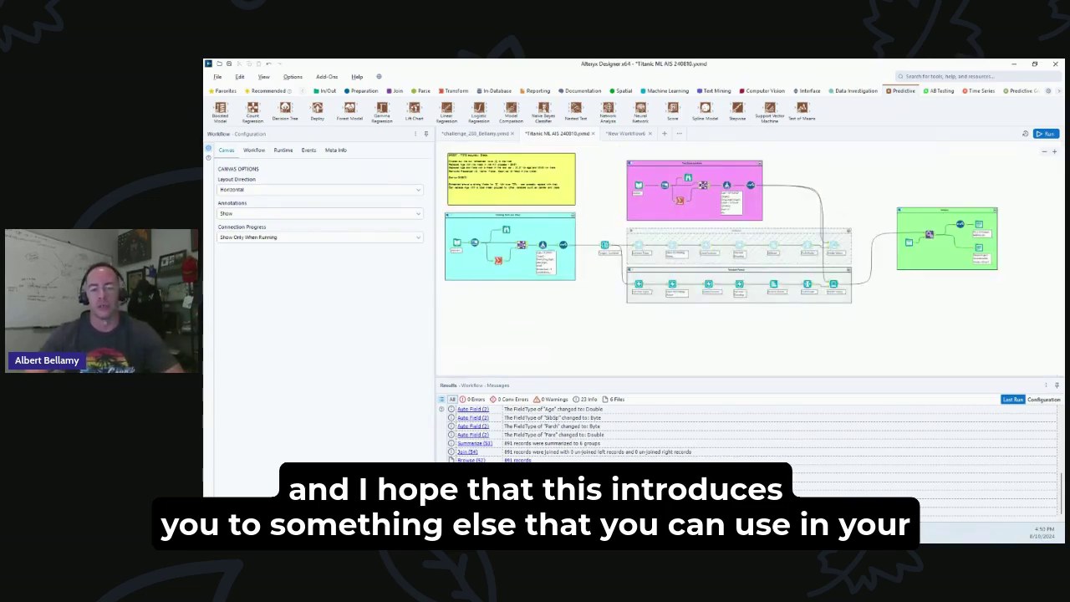